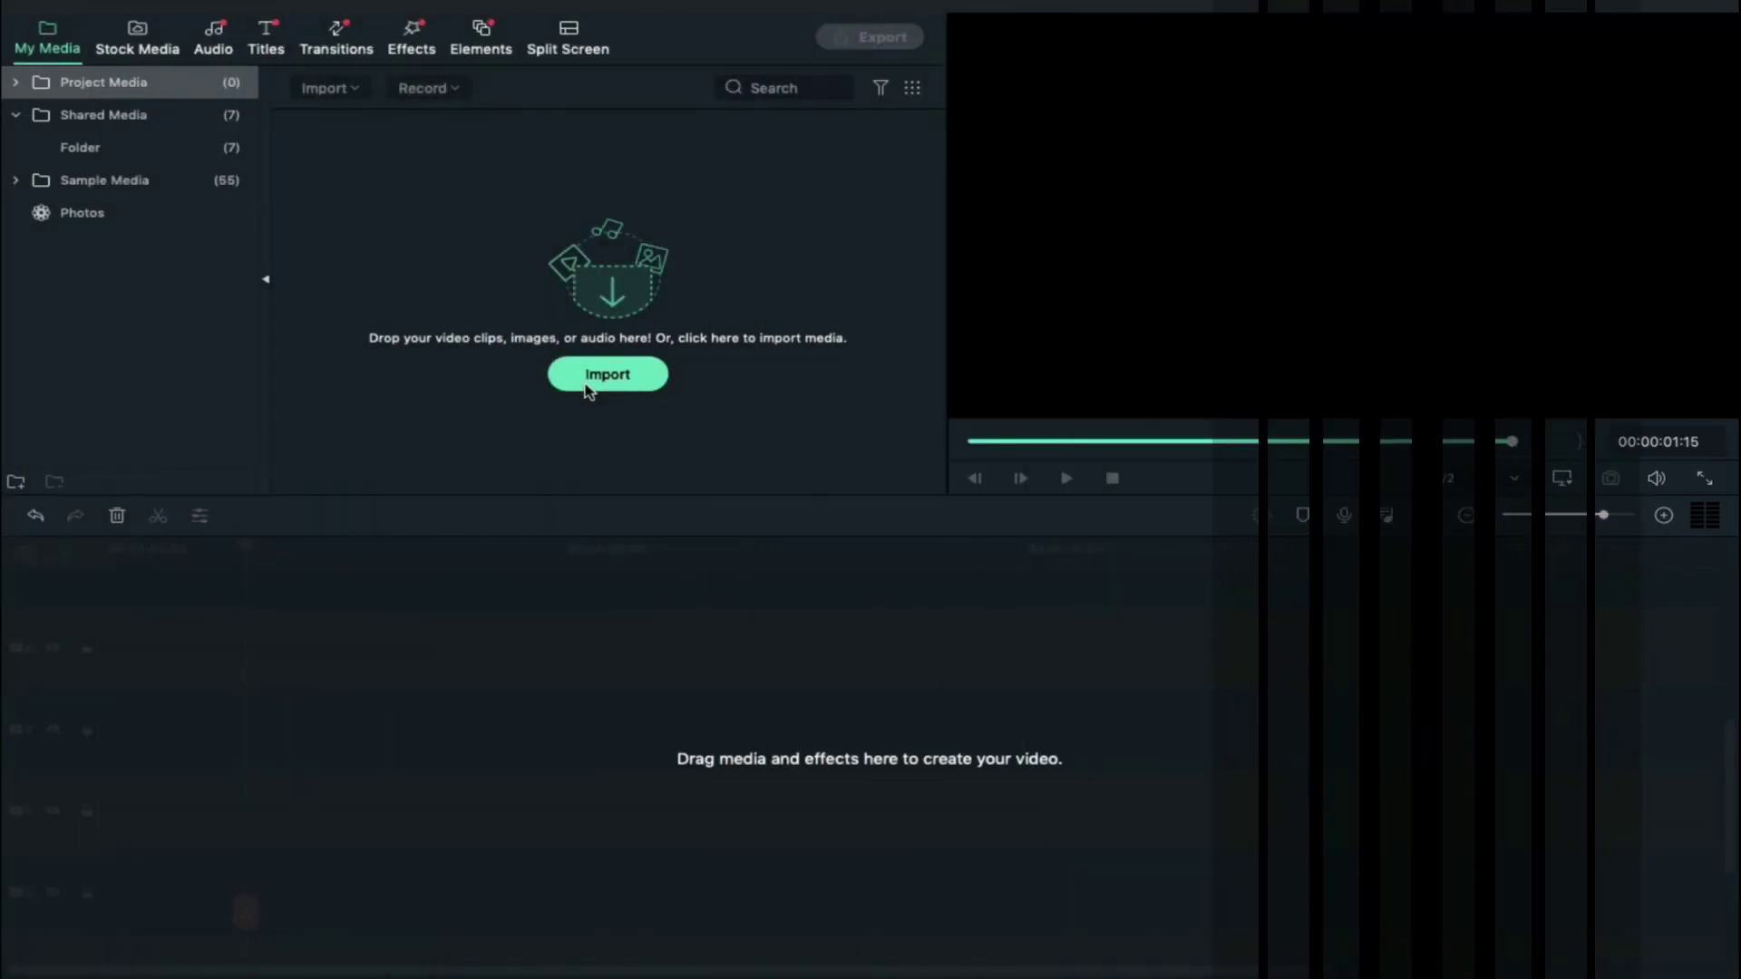
# - Import background.mov, Logo Place.mov and Video Holder.mov from the 01.Youtube End Screens folder
pyautogui.click(586, 389)
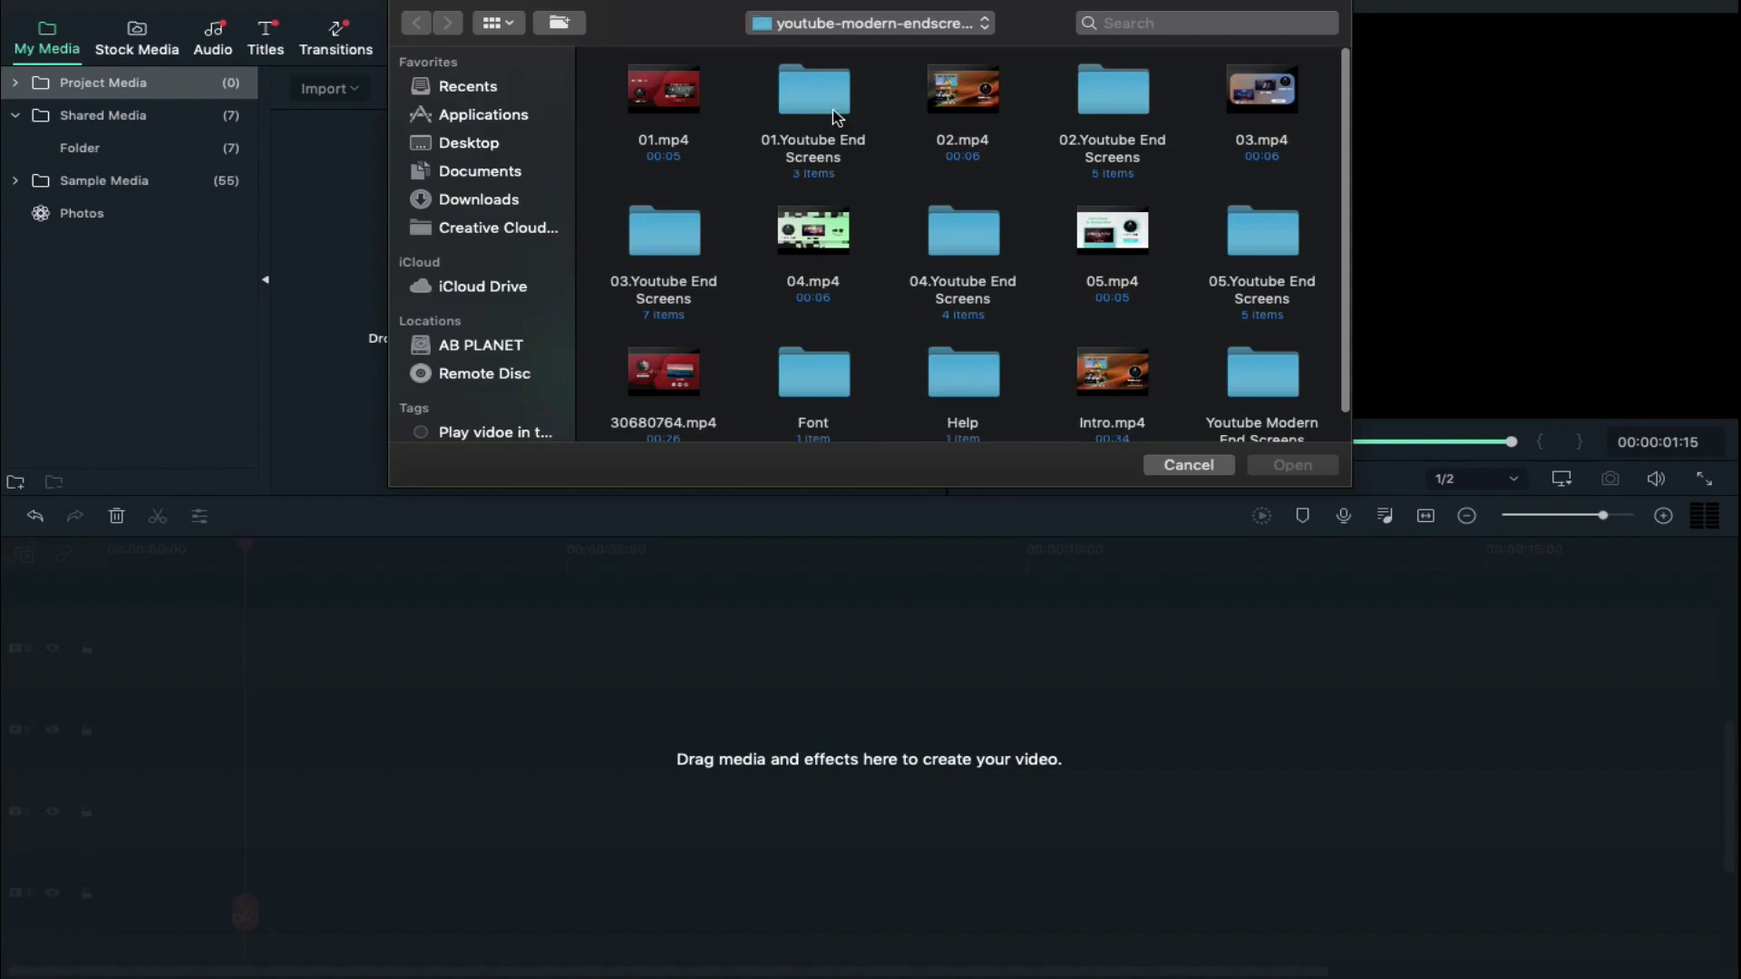
pyautogui.doubleClick(833, 118)
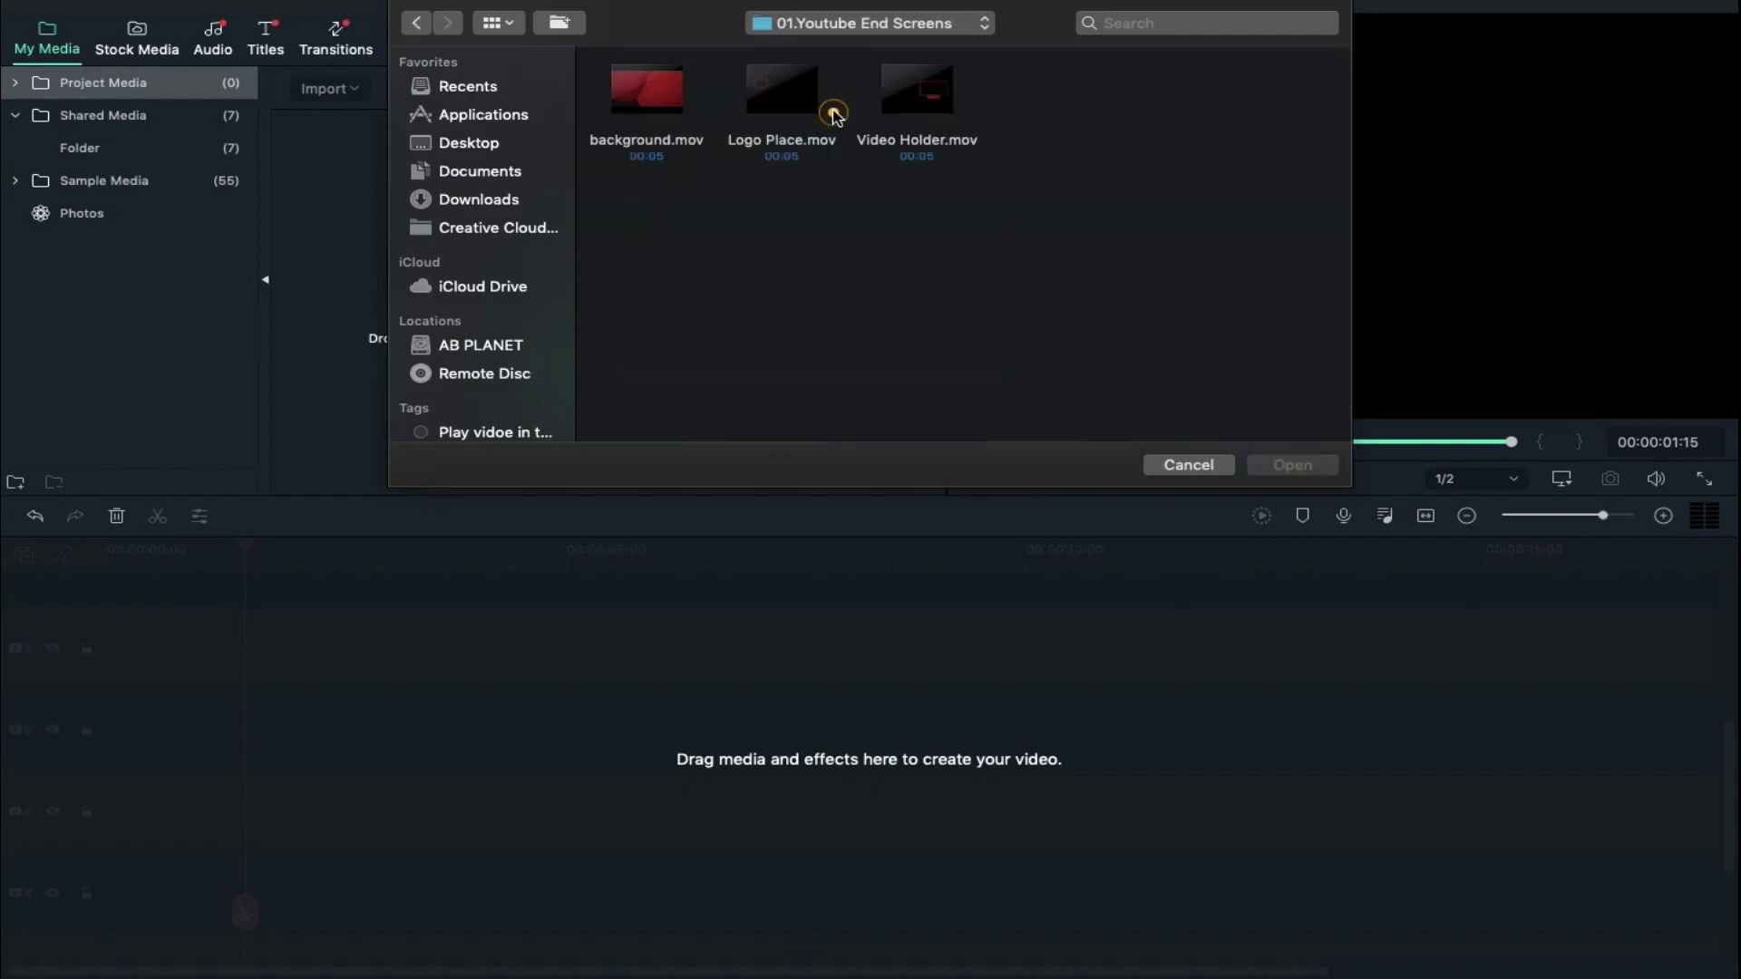
pyautogui.click(419, 31)
pyautogui.doubleClick(1123, 99)
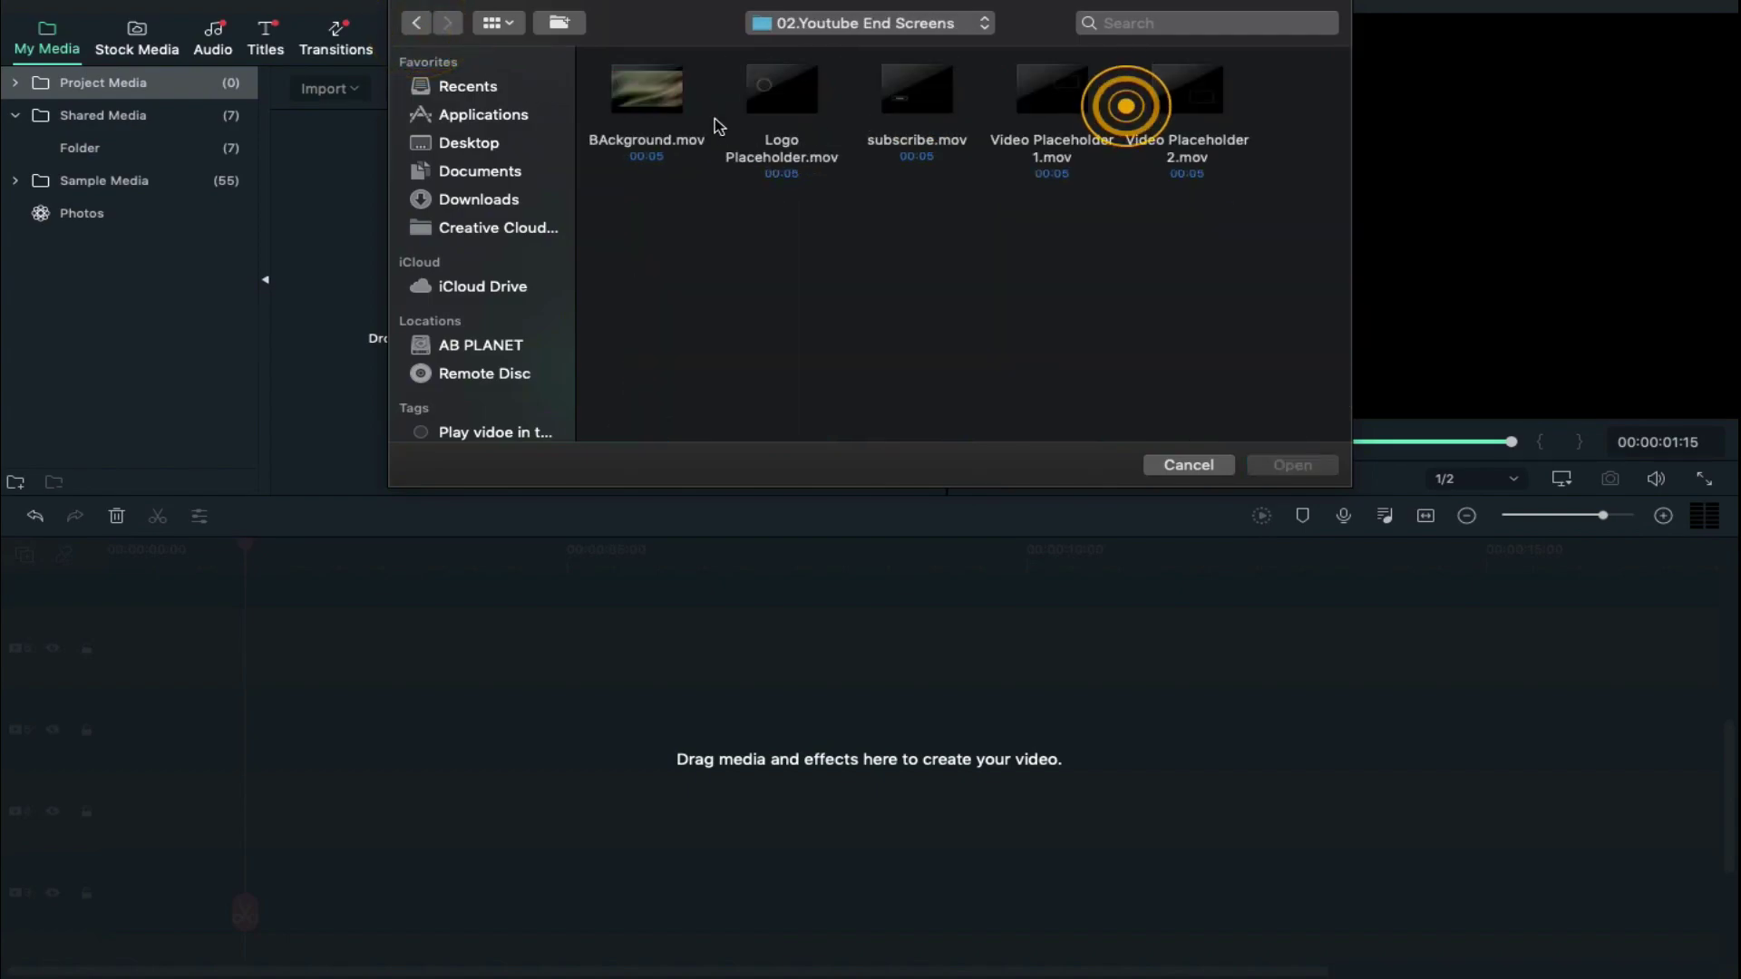
pyautogui.click(418, 24)
pyautogui.doubleClick(804, 232)
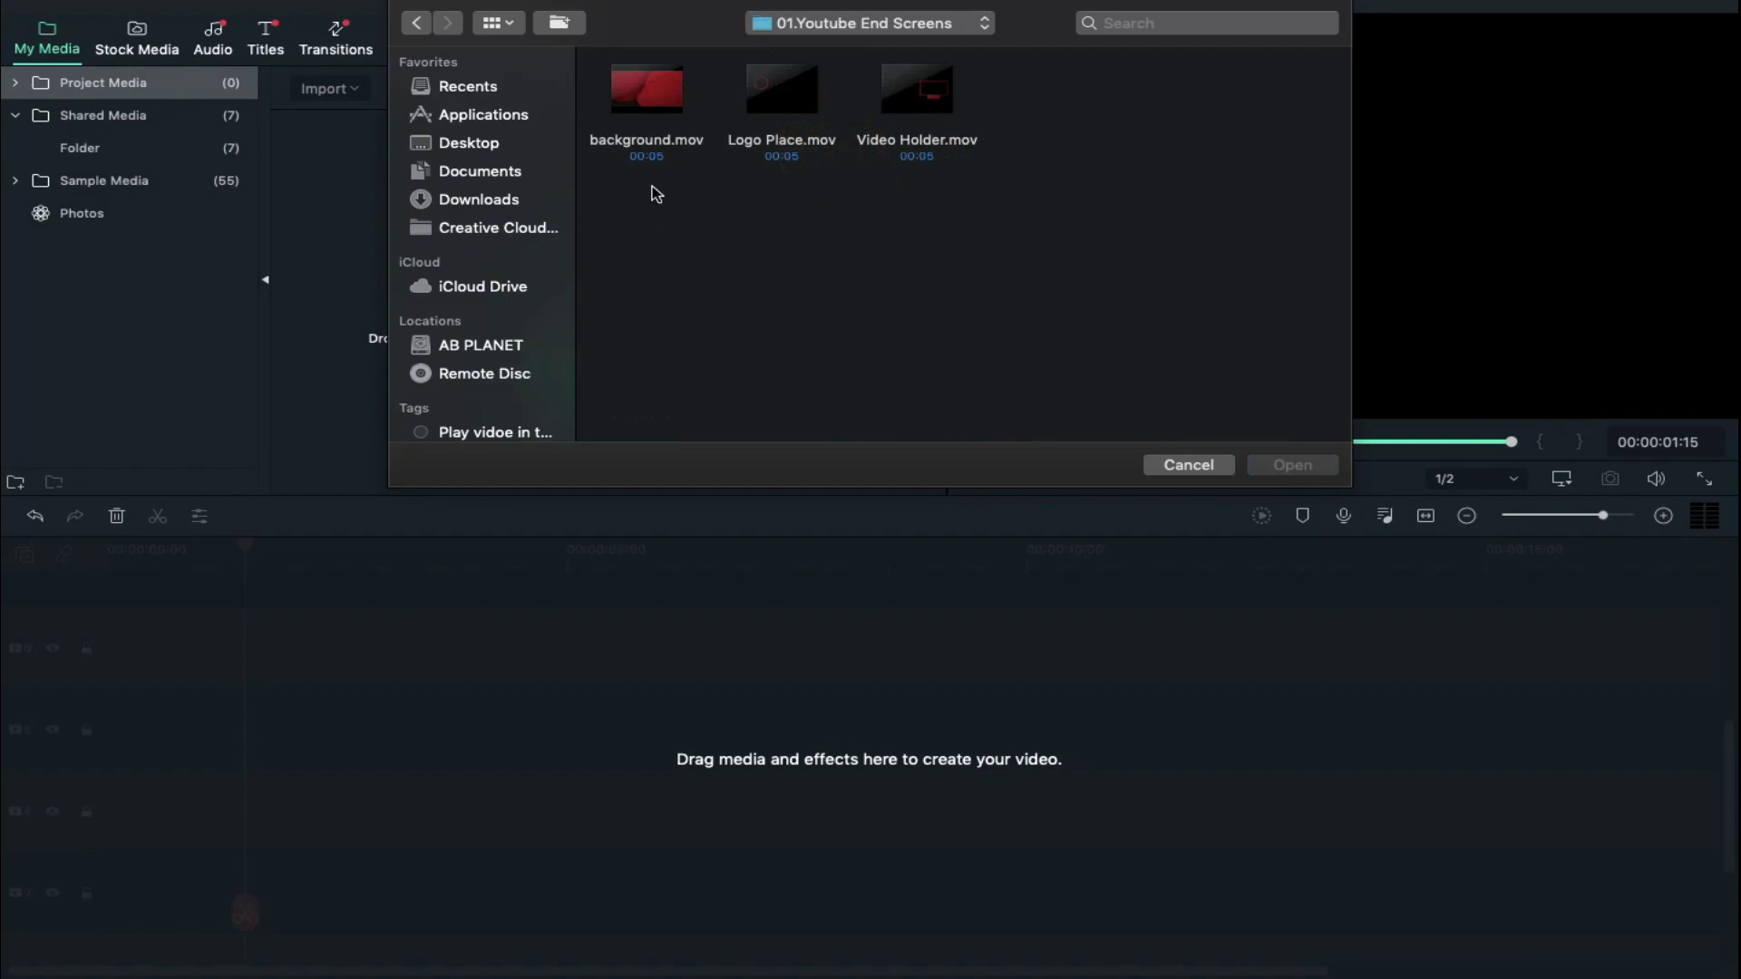
pyautogui.moveTo(650, 192); pyautogui.dragTo(1042, 132)
pyautogui.click(1315, 474)
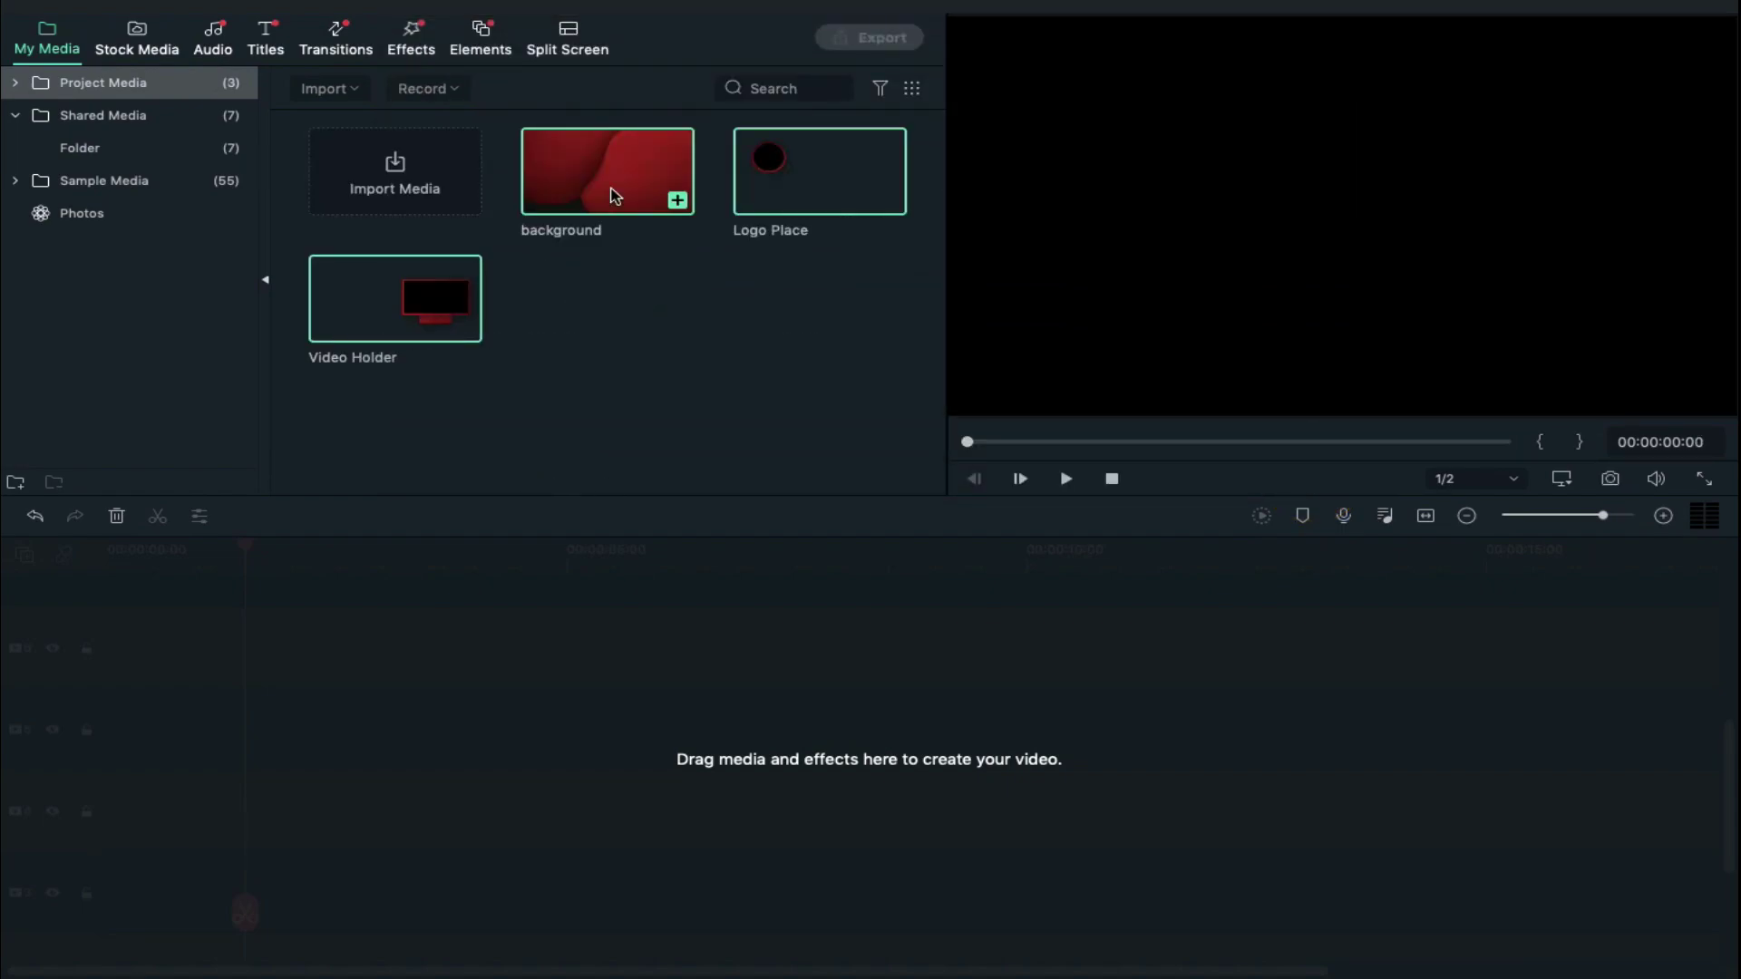
# - Place background on track 1, Logo Place on track 2 and Video Holder on track 3
pyautogui.moveTo(616, 247); pyautogui.dragTo(110, 884)
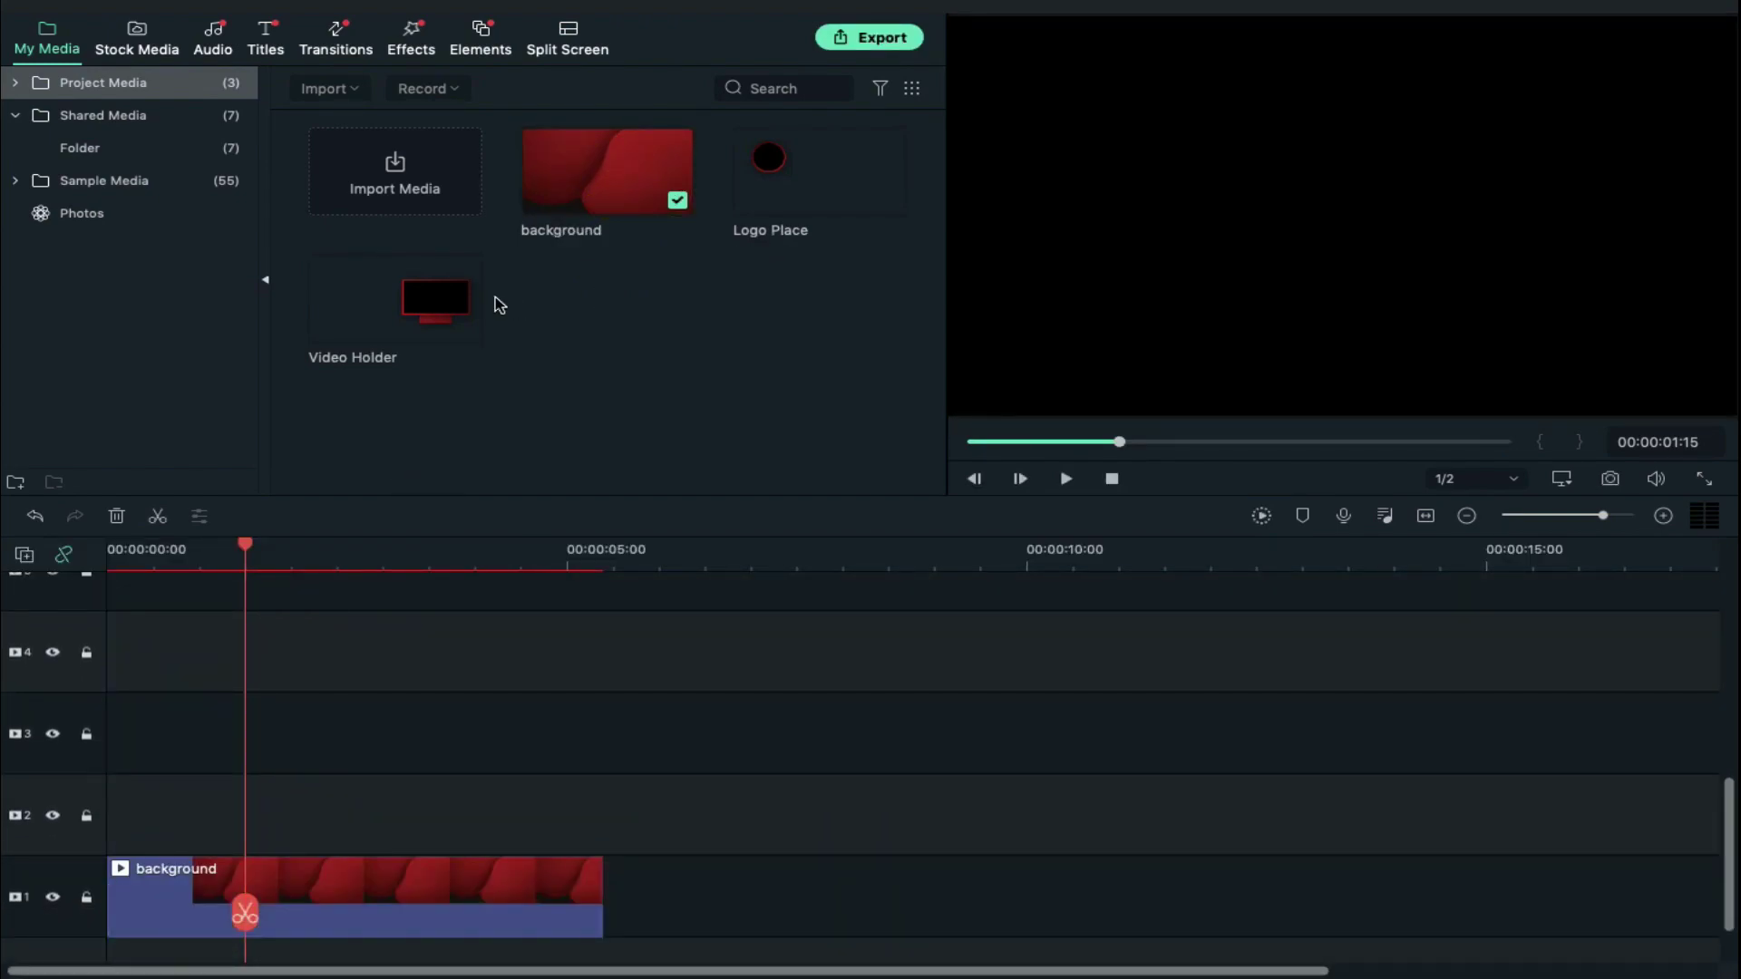
pyautogui.moveTo(783, 210); pyautogui.dragTo(115, 817)
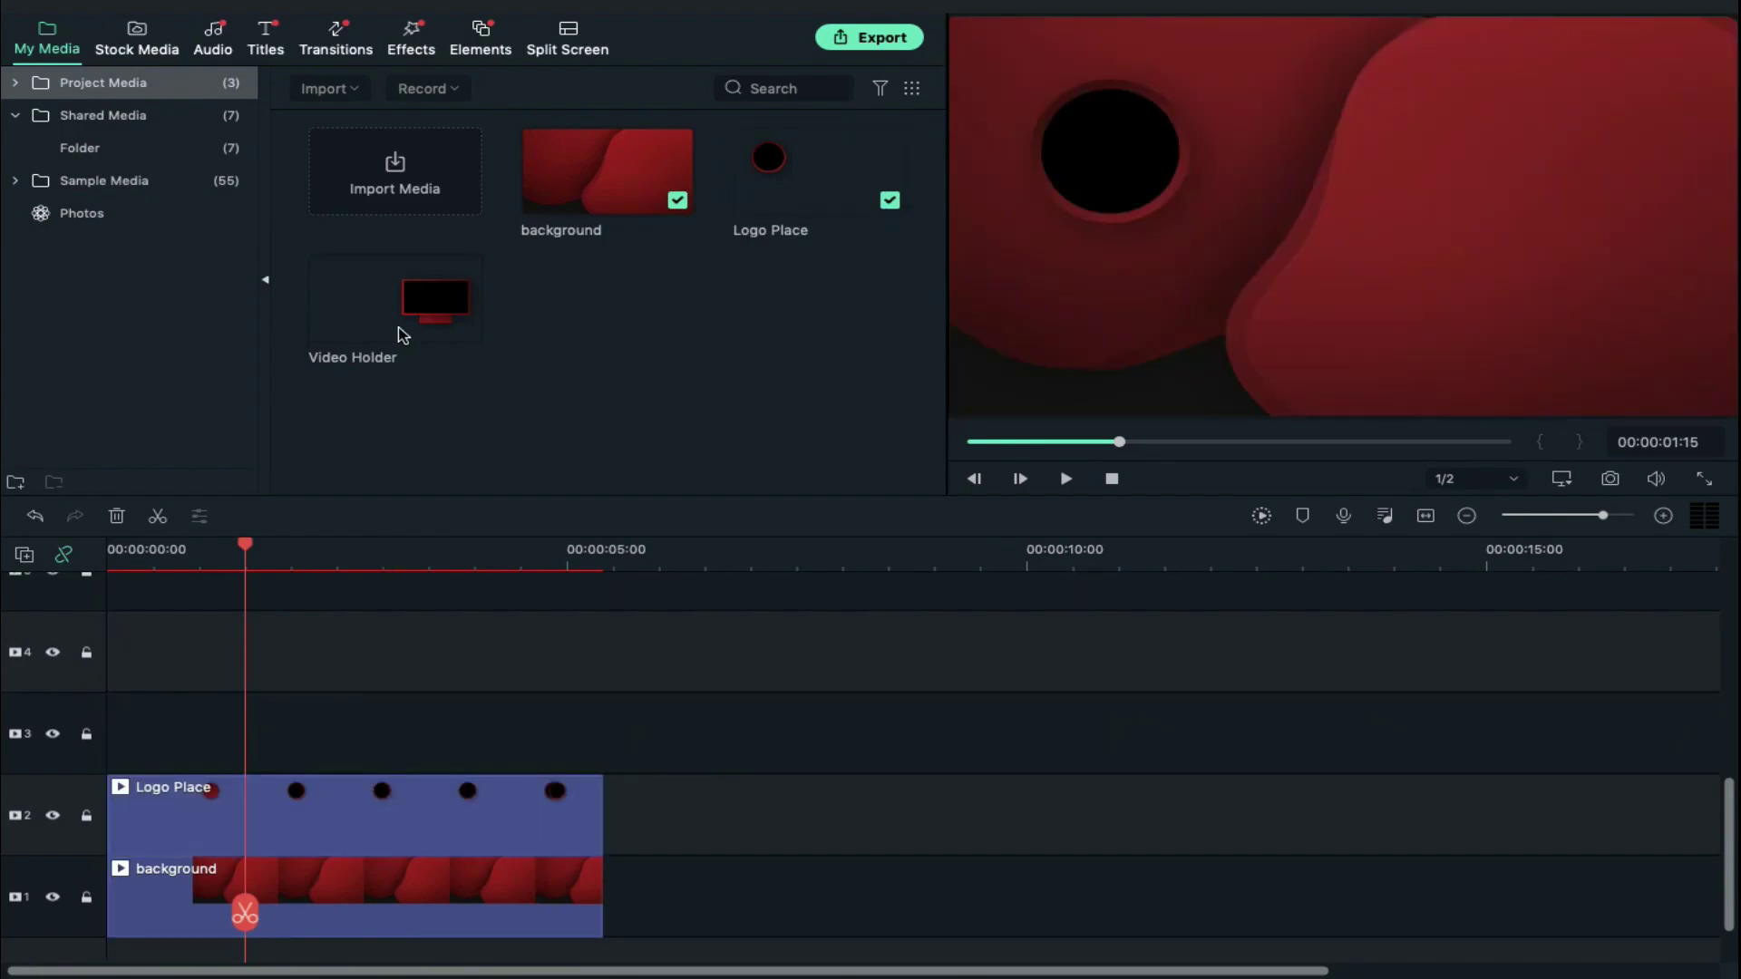
pyautogui.moveTo(398, 333); pyautogui.dragTo(119, 713)
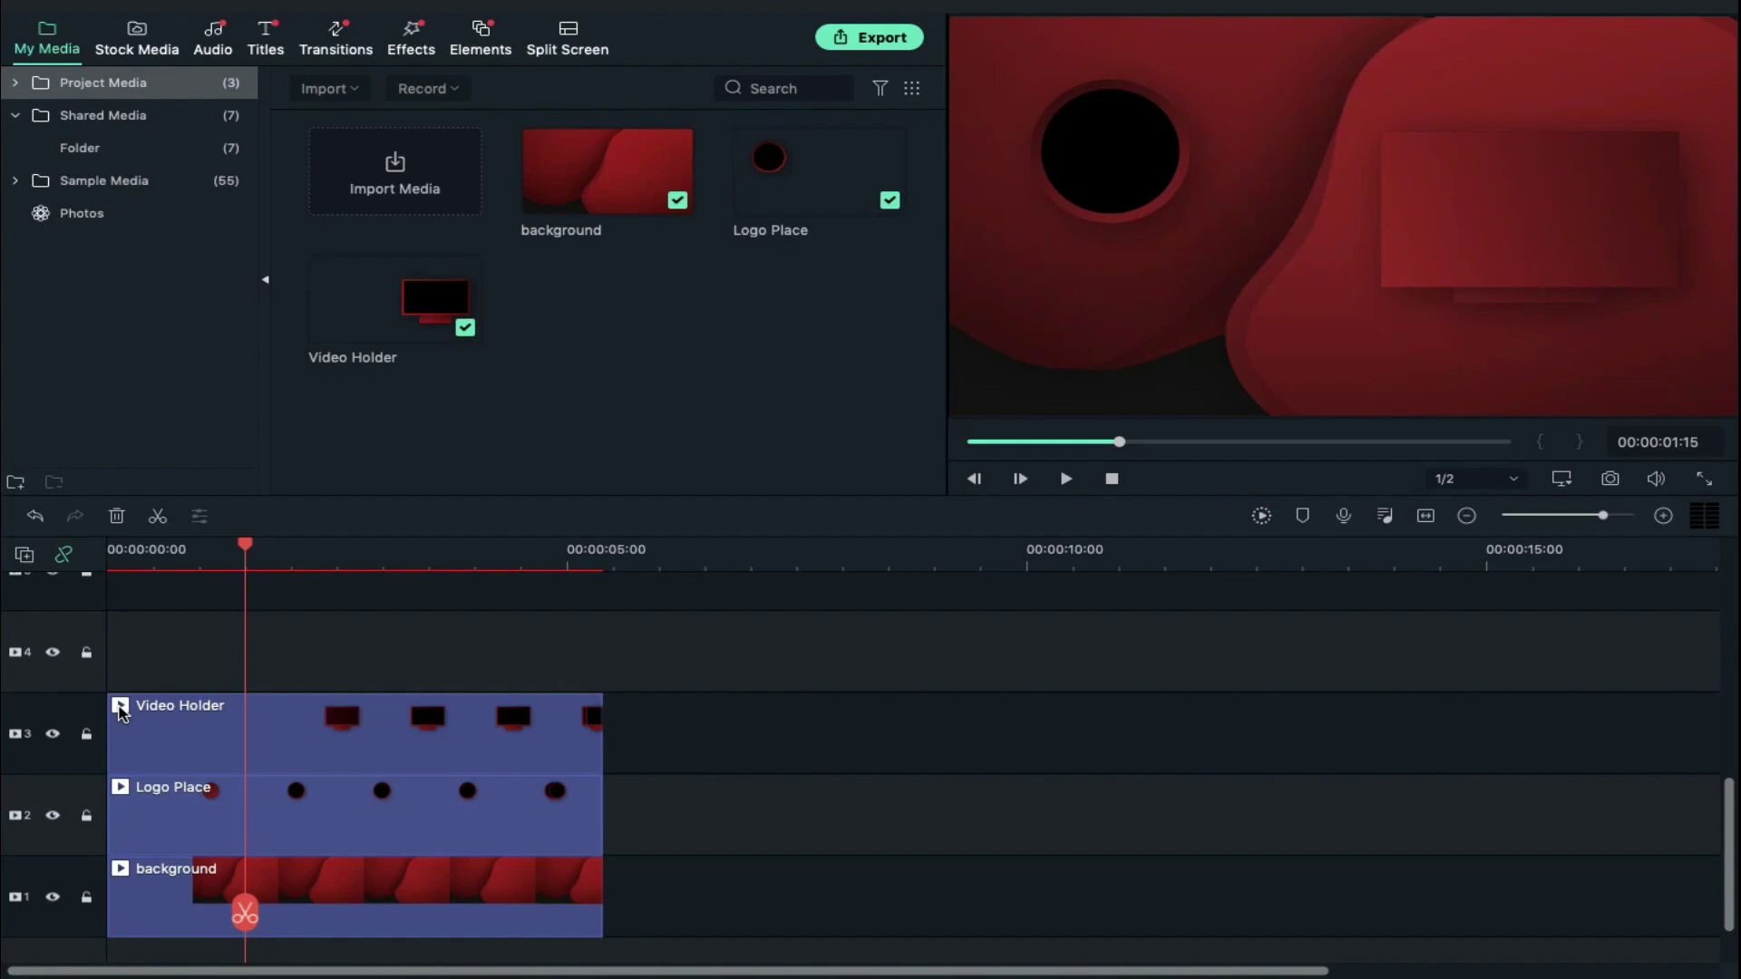
pyautogui.doubleClick(420, 794)
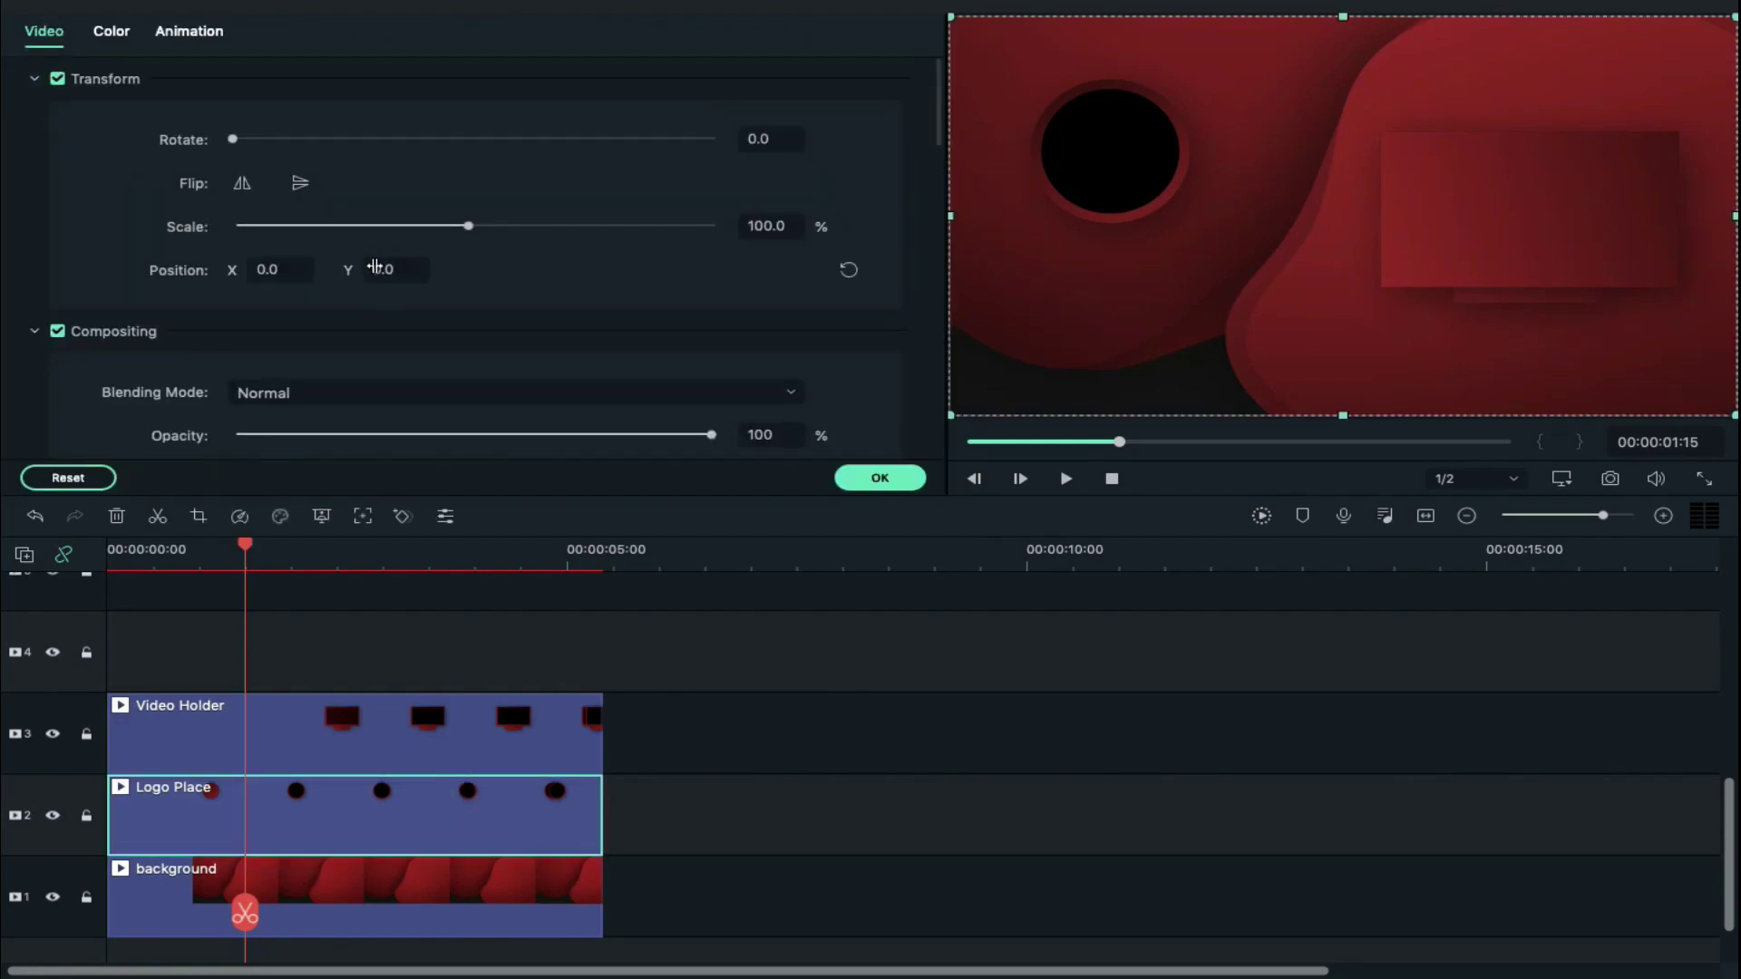
pyautogui.moveTo(375, 268); pyautogui.dragTo(368, 260)
pyautogui.moveTo(241, 269); pyautogui.dragTo(237, 224)
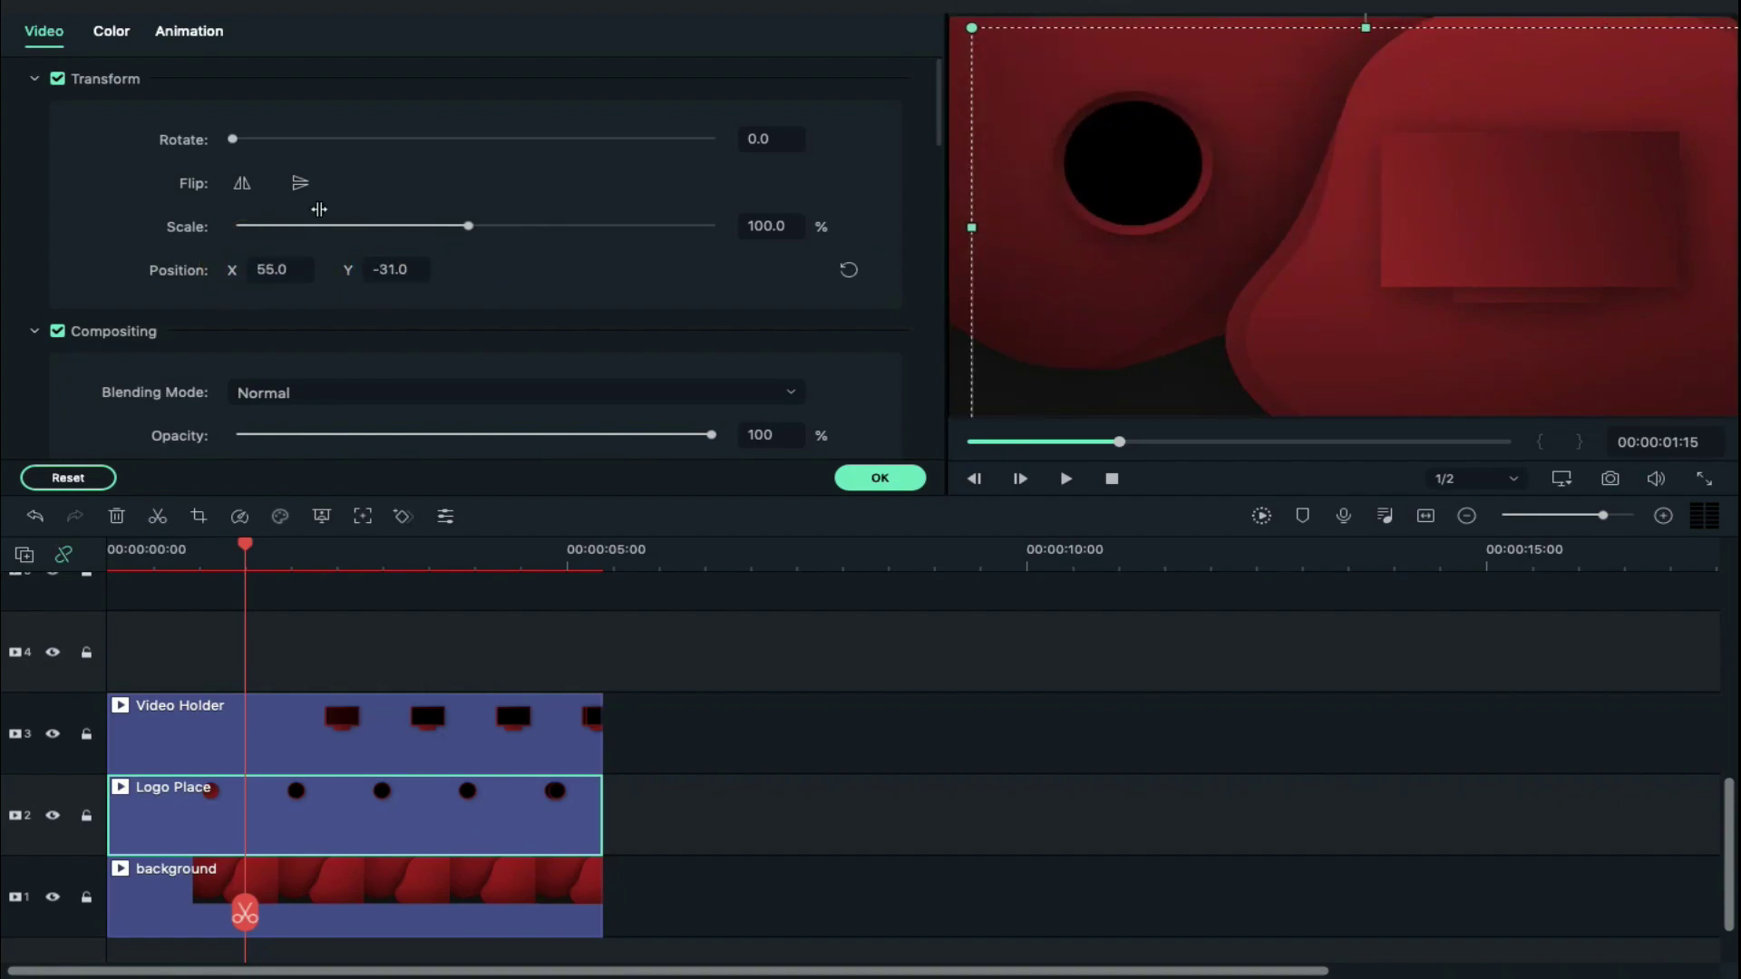
pyautogui.click(850, 225)
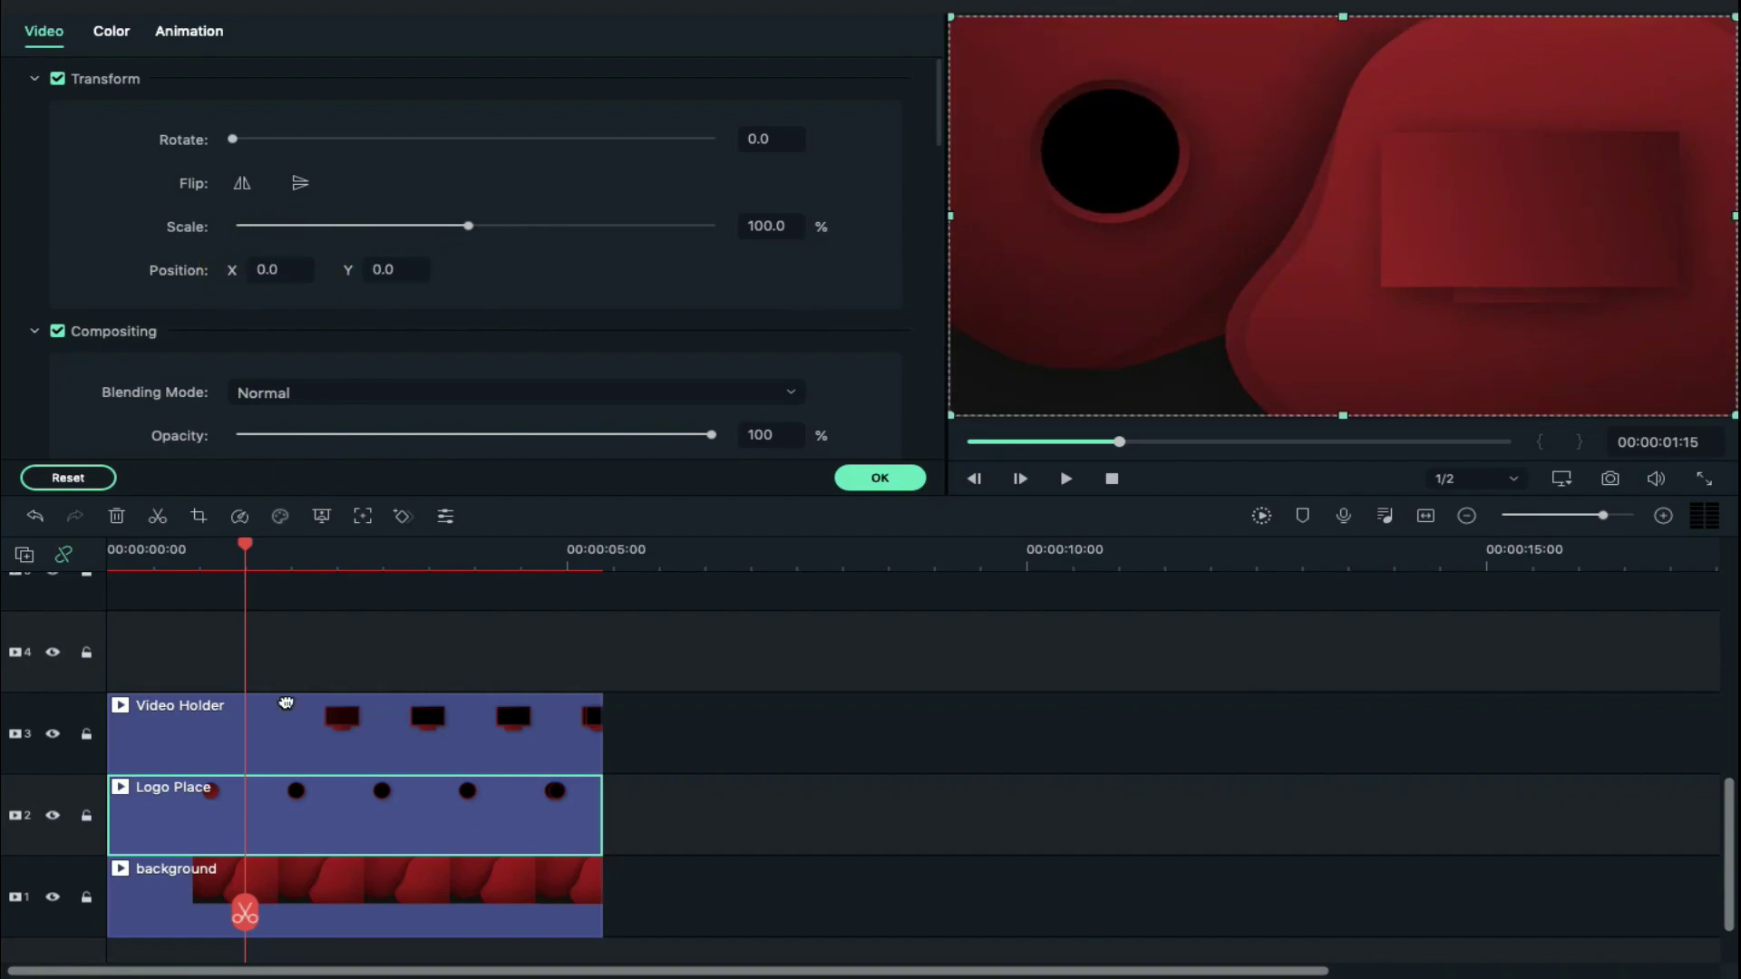
pyautogui.click(311, 722)
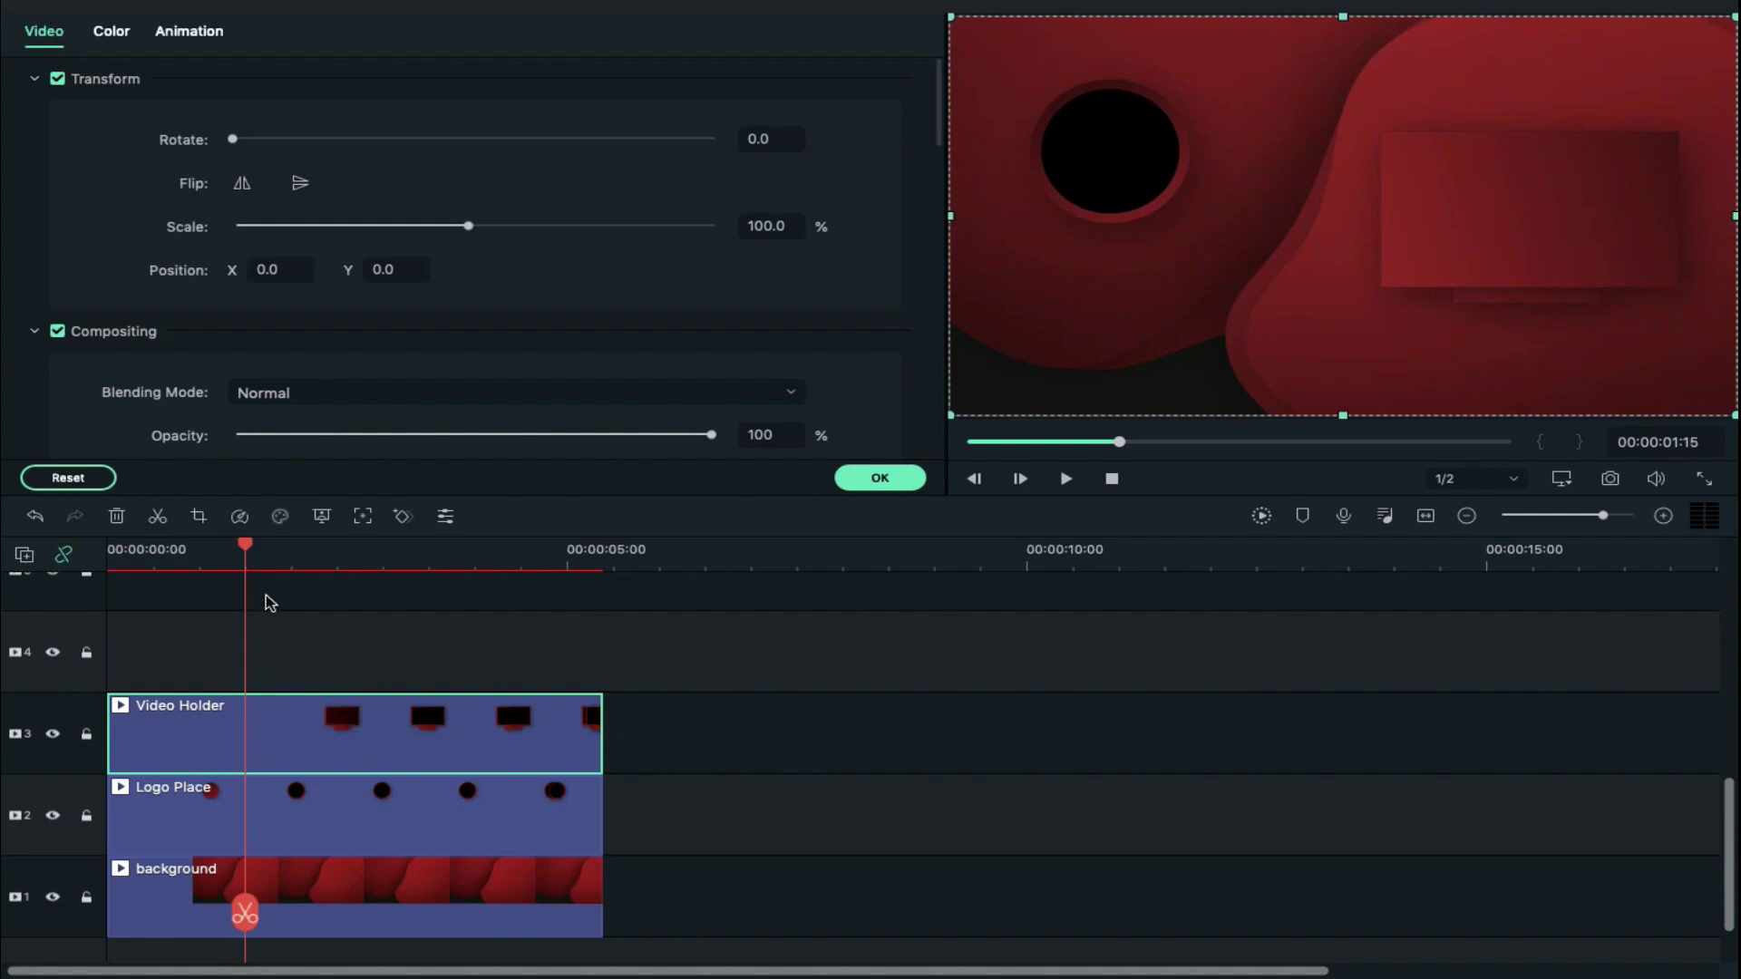
pyautogui.moveTo(244, 549); pyautogui.dragTo(201, 551)
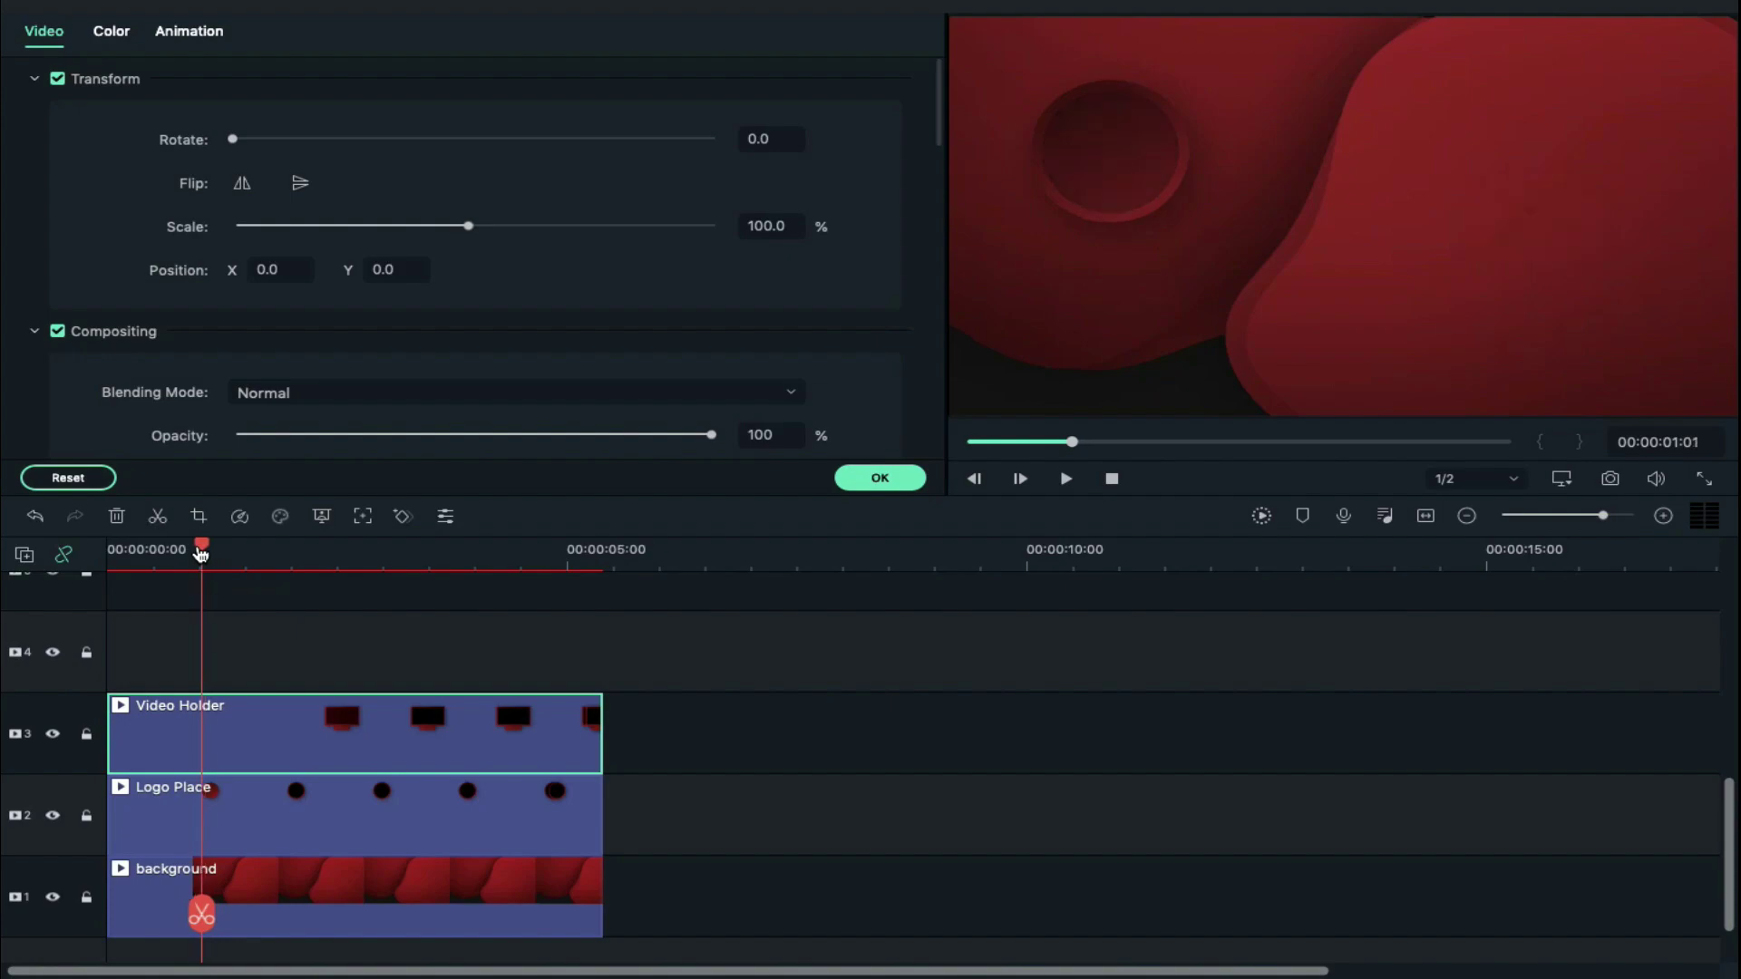
# - Add a Default Title from the Titles library onto track 4 for editing
pyautogui.click(877, 479)
pyautogui.click(262, 41)
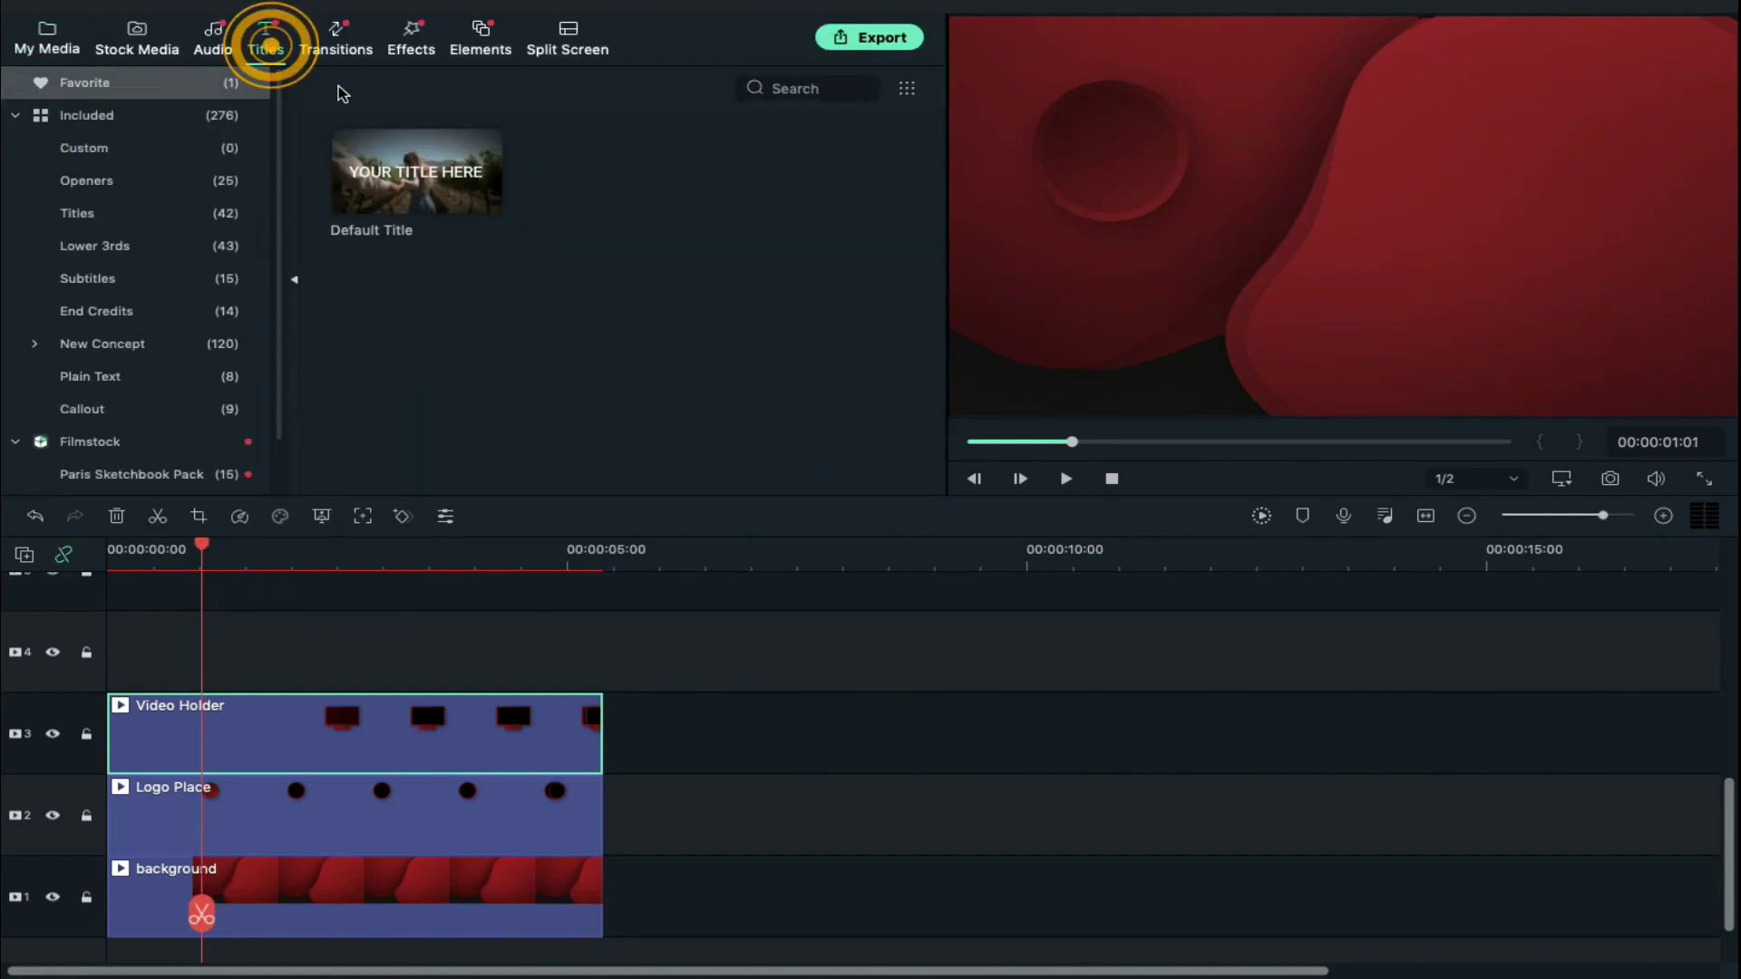
pyautogui.moveTo(417, 164)
pyautogui.mouseDown()
pyautogui.moveTo(273, 608)
pyautogui.moveTo(222, 640)
pyautogui.mouseUp()
pyautogui.doubleClick(294, 643)
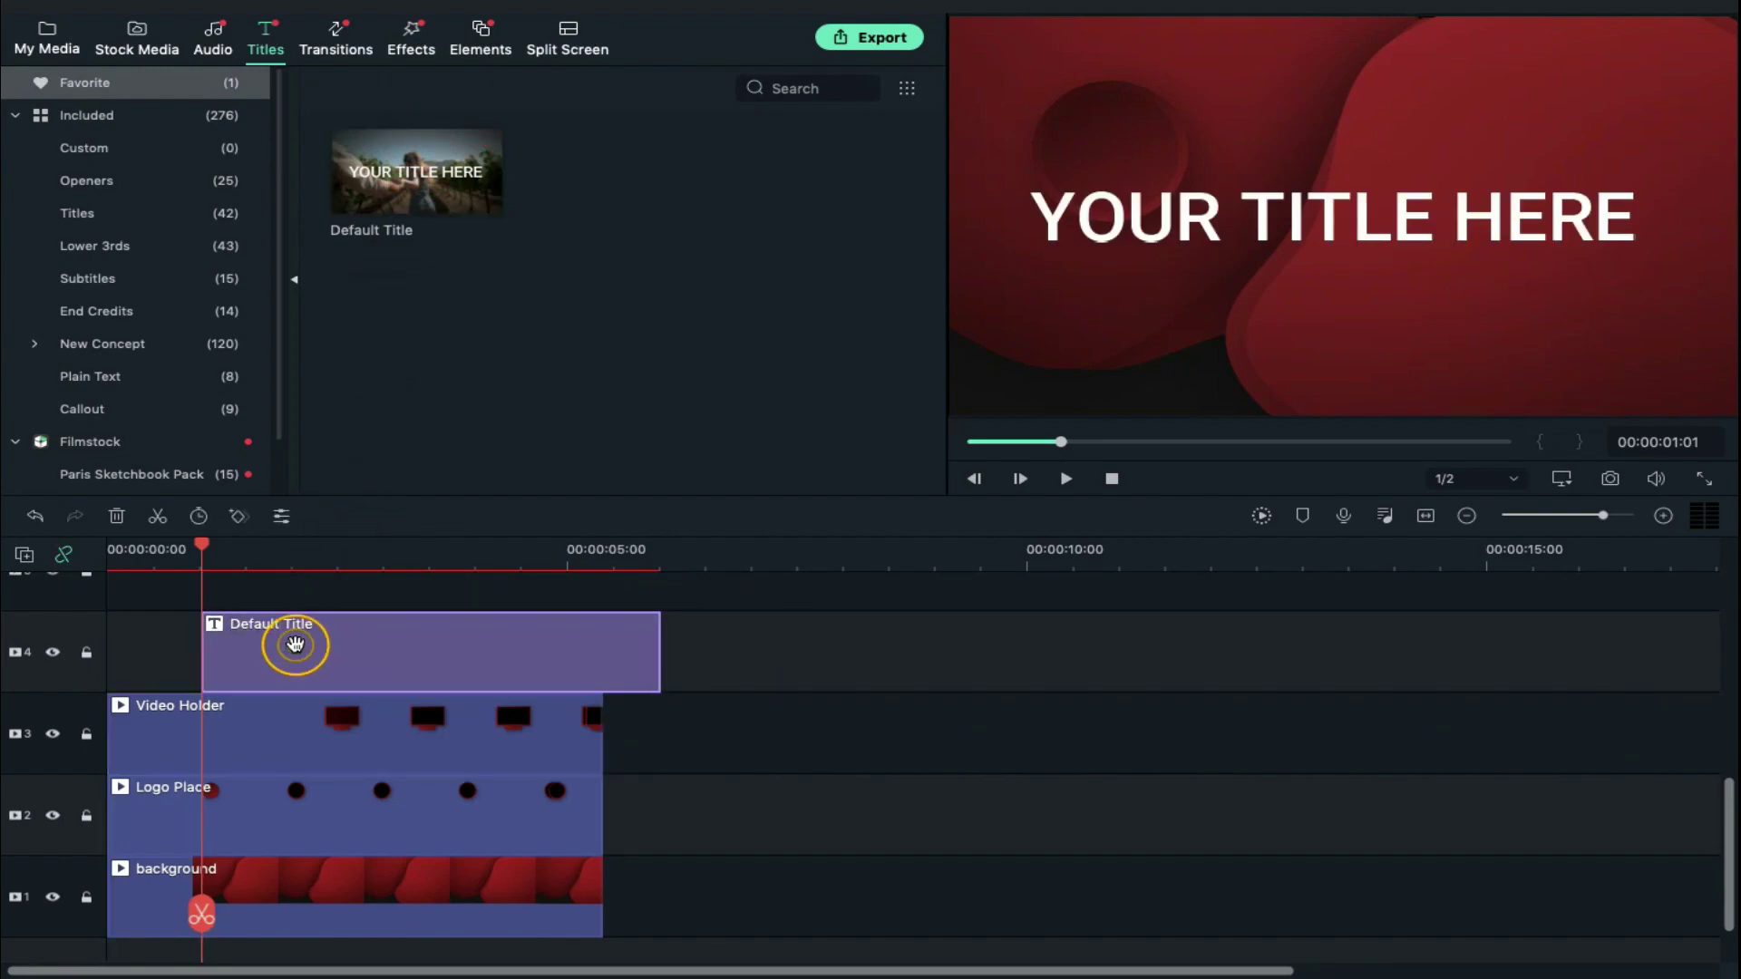
# - Make the title read CHANNEL NAME in Bebas Regular and shrink it
pyautogui.click(586, 125)
pyautogui.scroll(10, 462, 307)
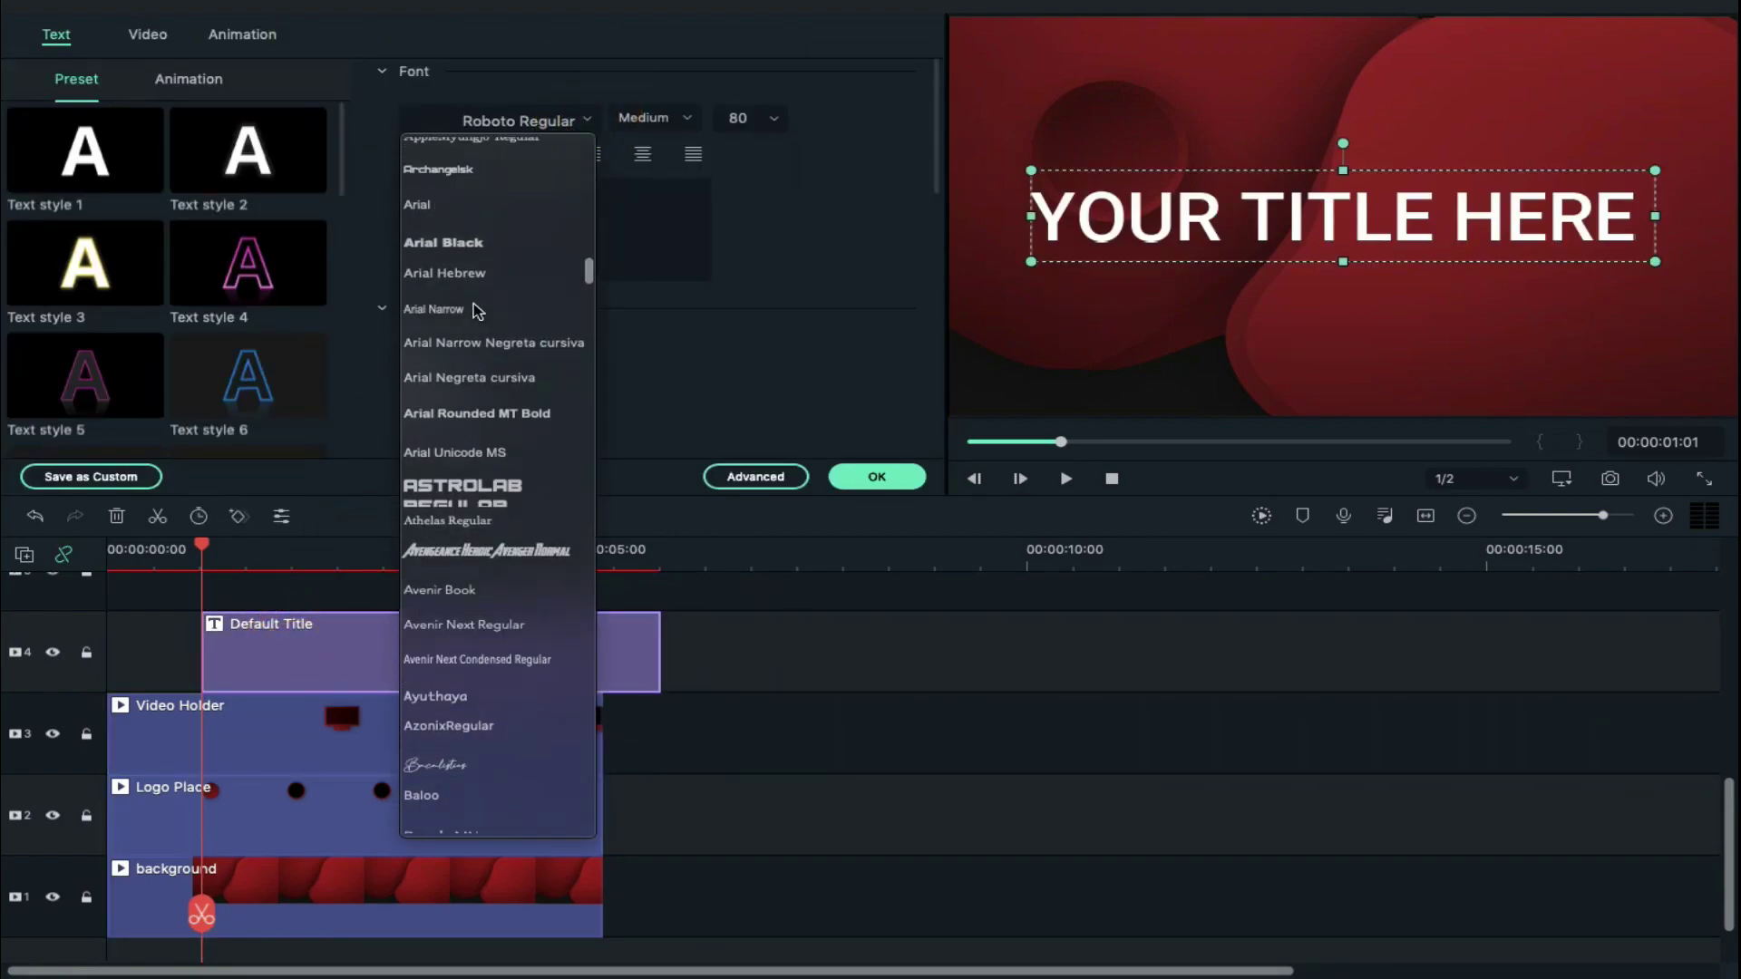
pyautogui.scroll(-3, 463, 308)
pyautogui.click(577, 189)
pyautogui.hotkey('ctrl', 'a')
pyautogui.write('CHAN')
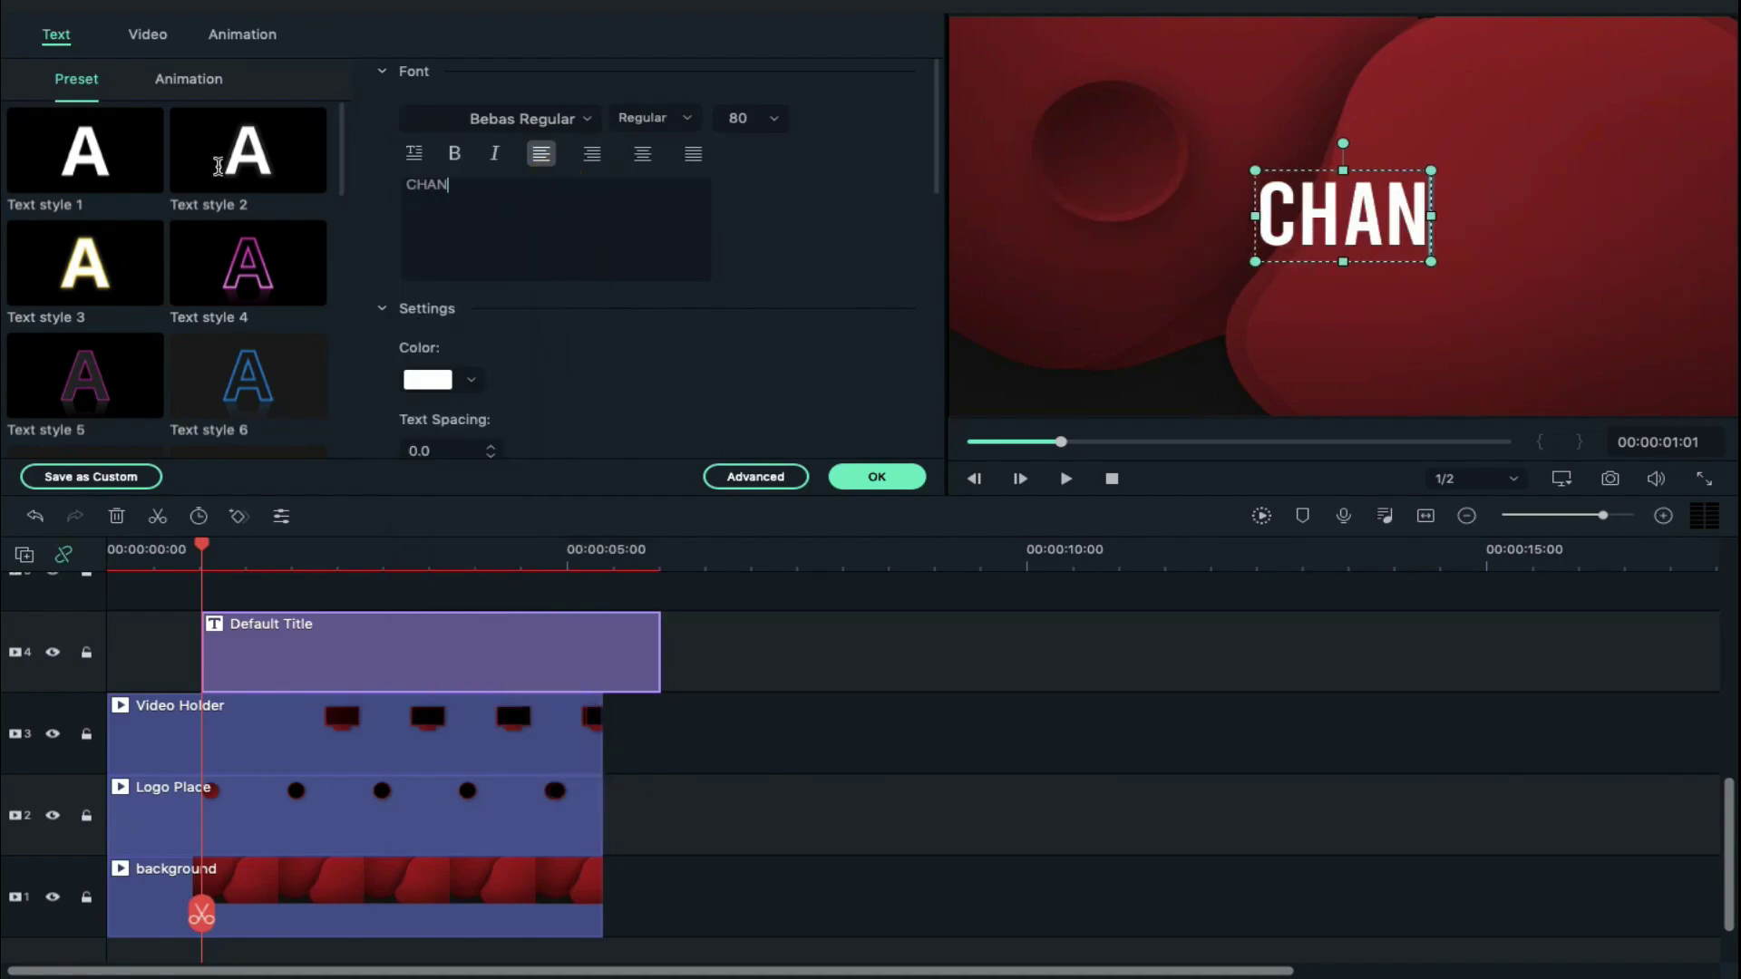
pyautogui.write('NEL NAME')
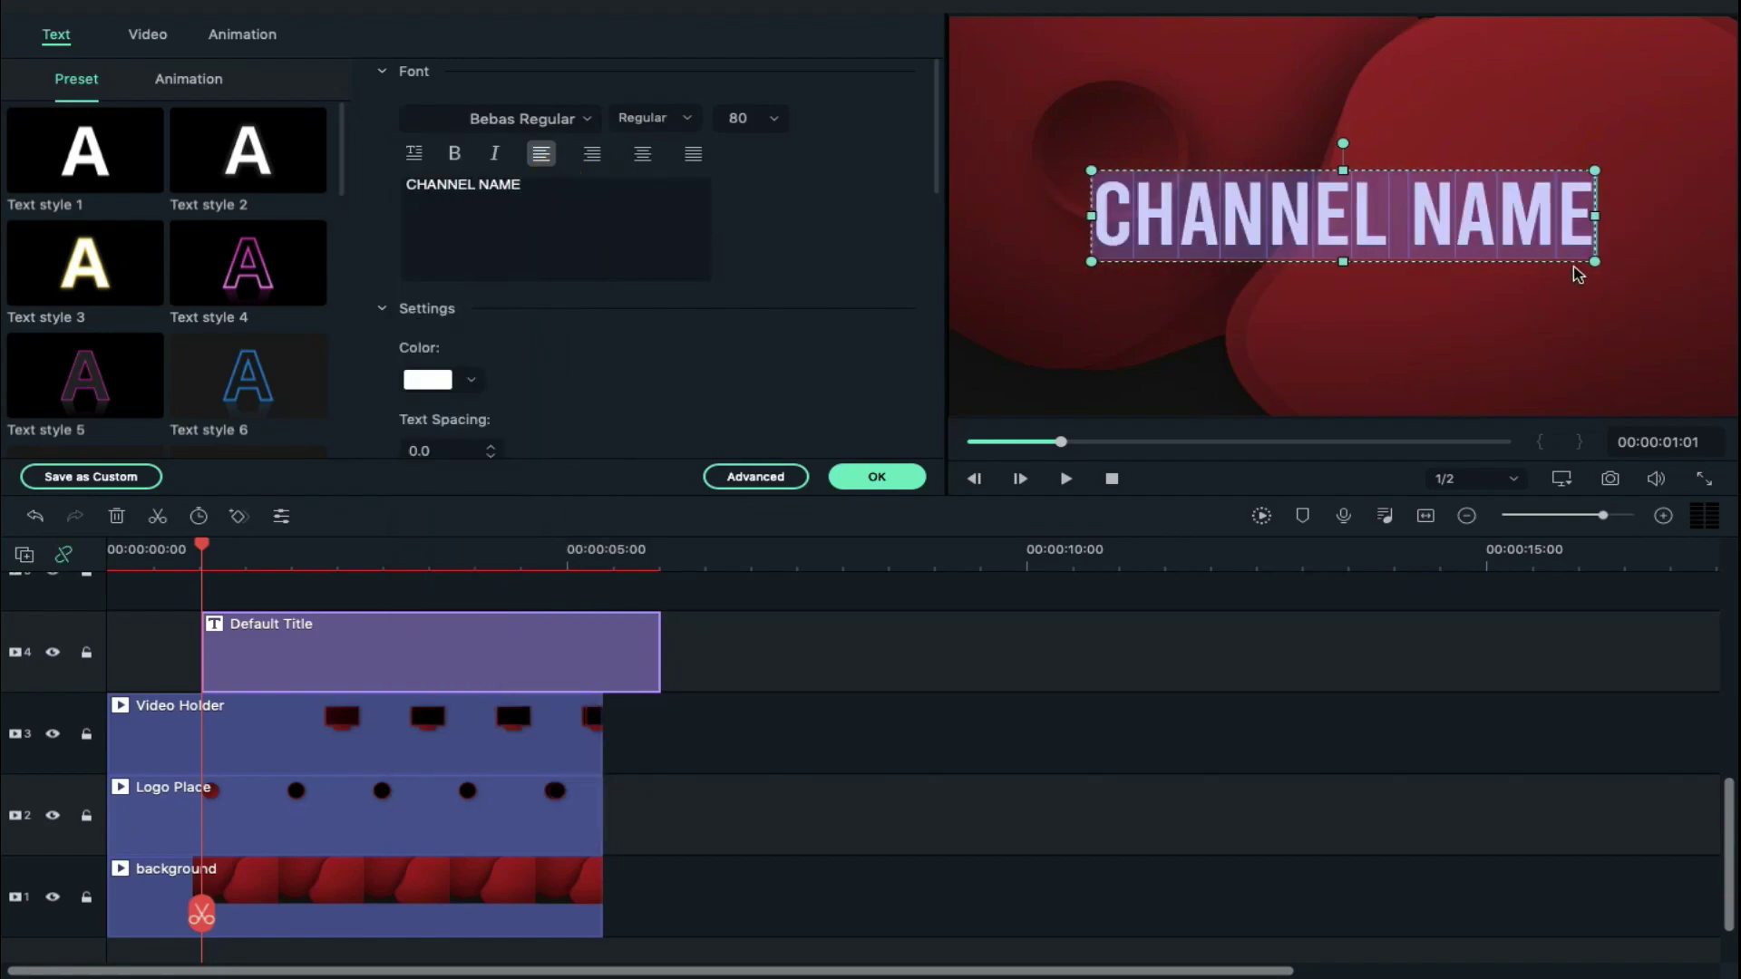
pyautogui.moveTo(1599, 256)
pyautogui.mouseDown()
pyautogui.moveTo(1357, 217)
pyautogui.moveTo(1292, 182)
pyautogui.moveTo(1178, 214)
pyautogui.moveTo(1160, 239)
pyautogui.mouseUp()
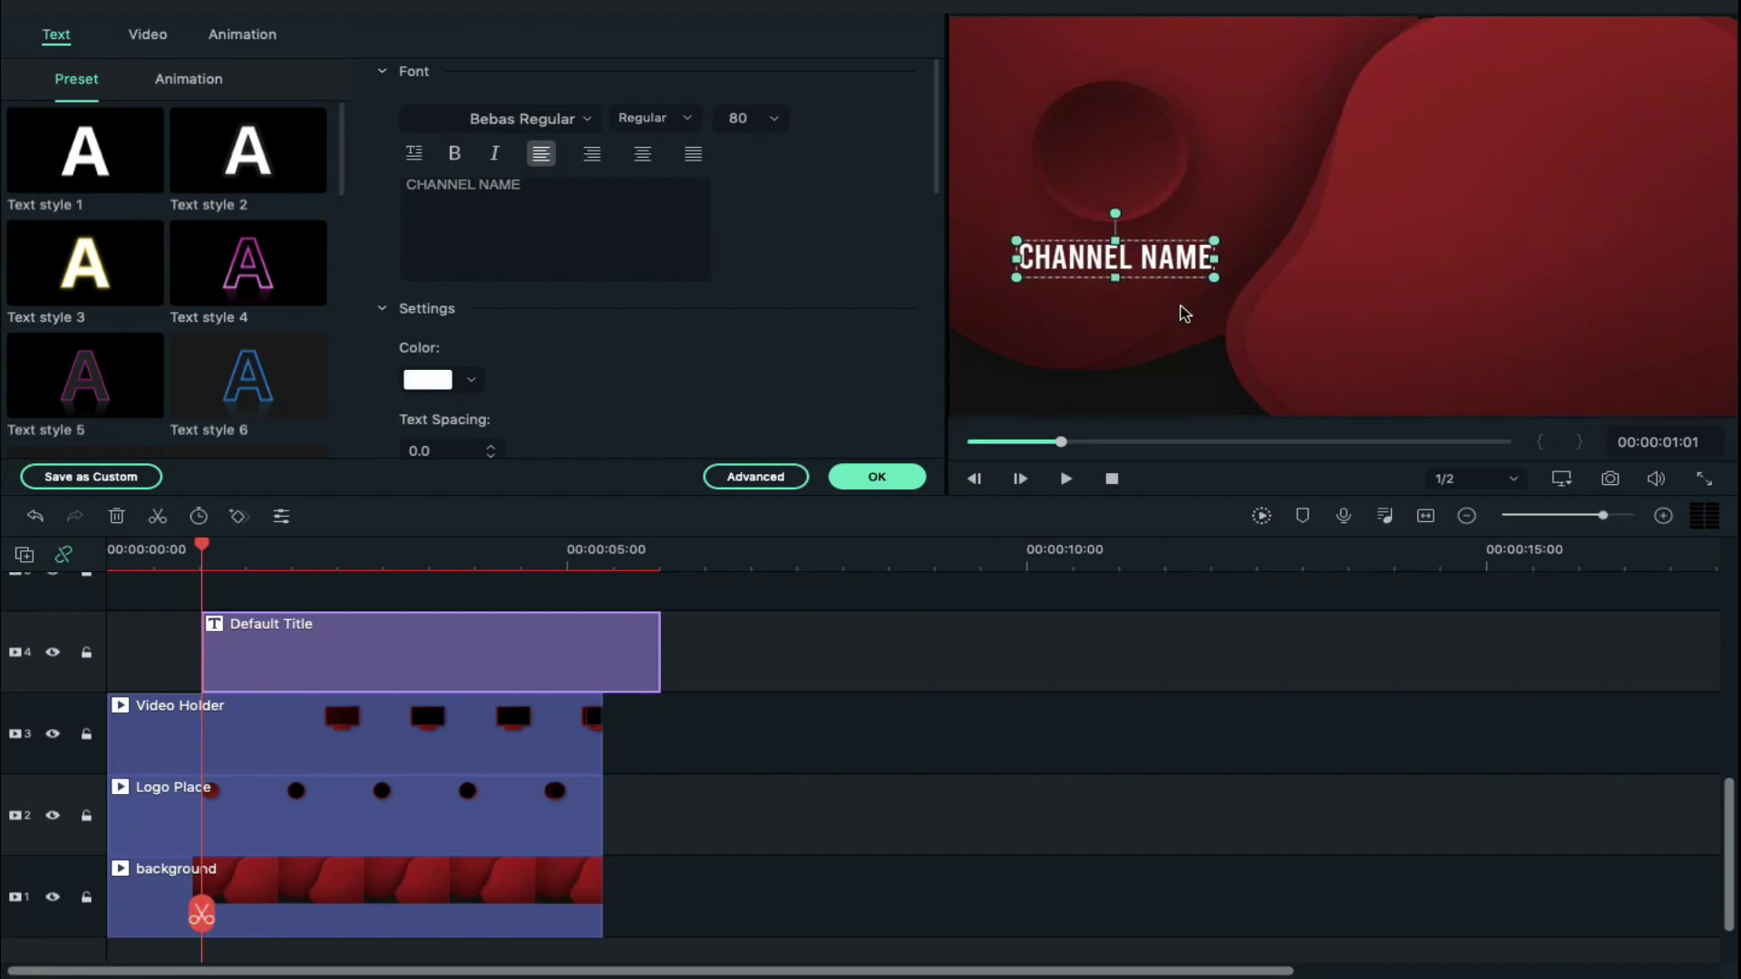
# - Keyframe CHANNEL NAME from Position X -664 to 0, and trim its end to match
pyautogui.click(245, 37)
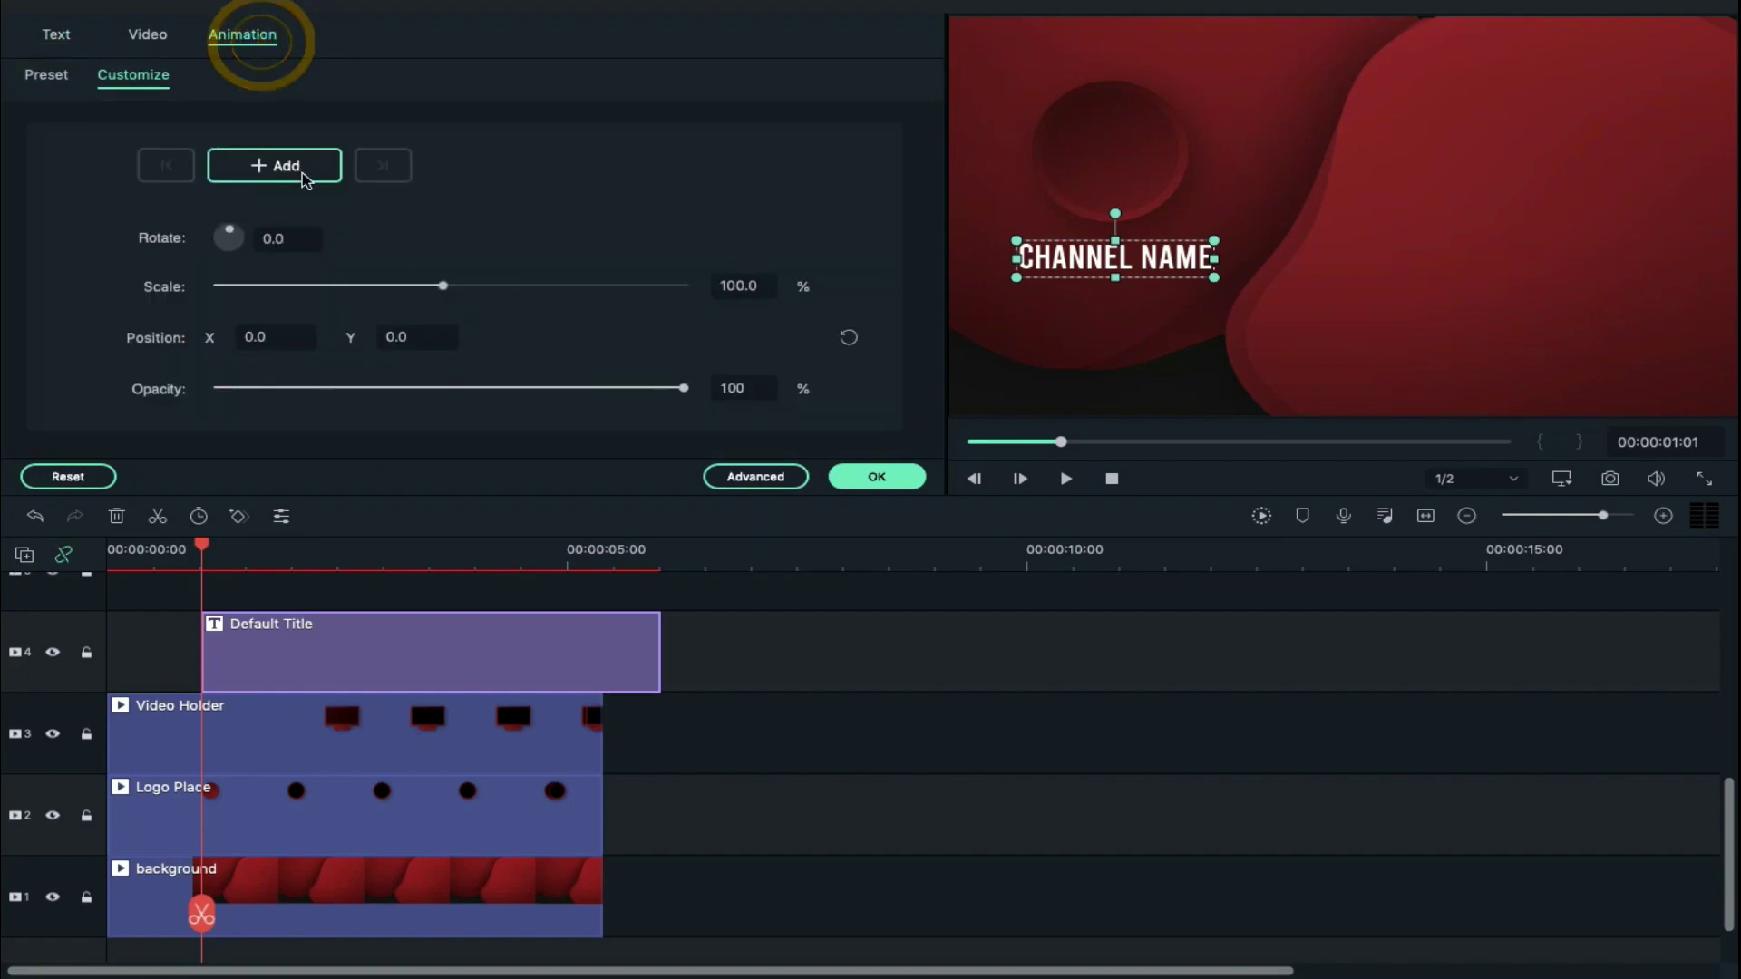
pyautogui.click(302, 177)
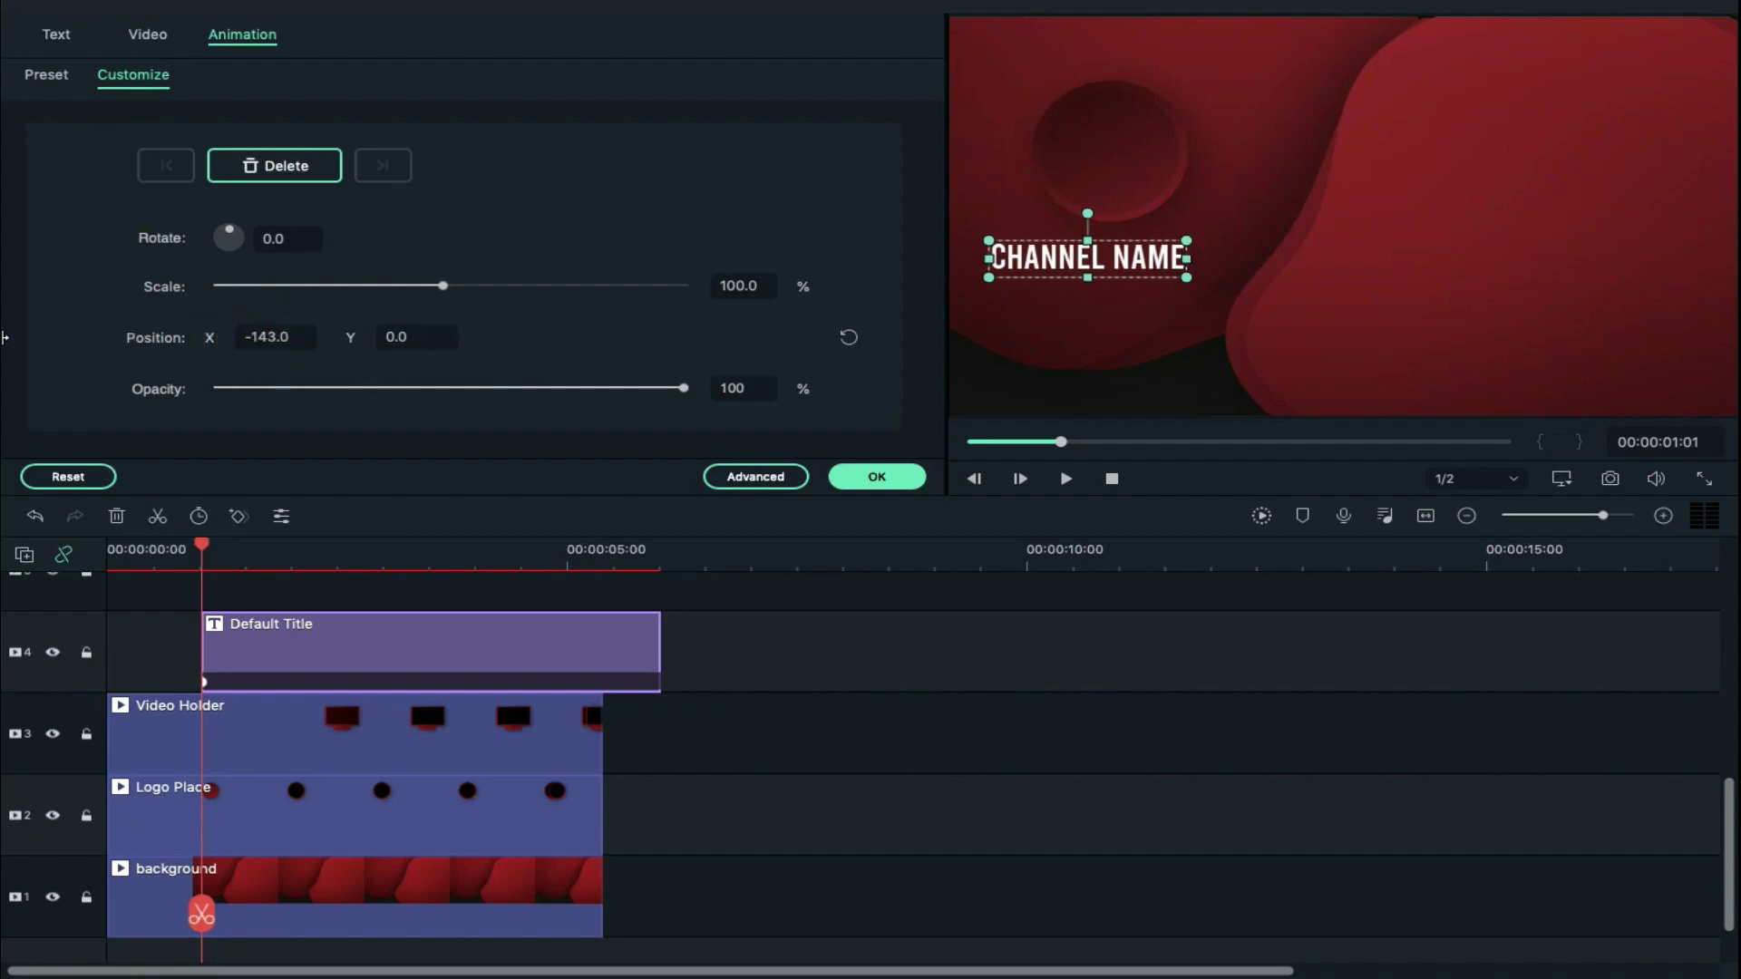
pyautogui.moveTo(153, 339); pyautogui.dragTo(3, 315)
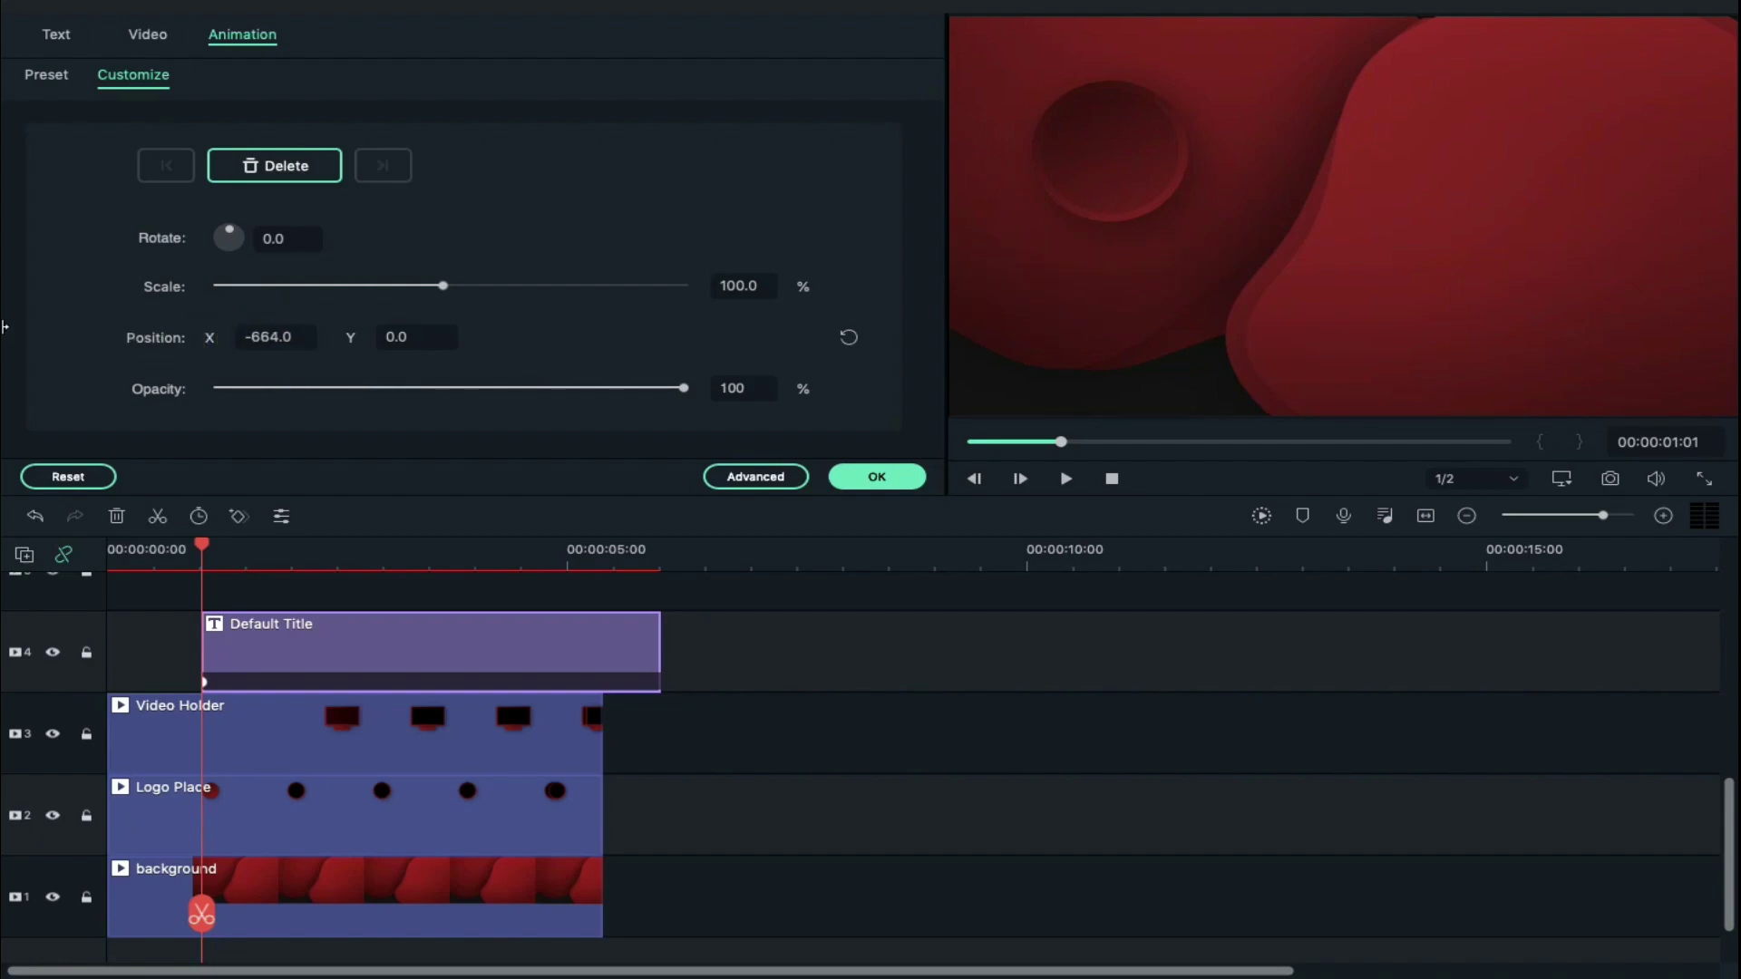
pyautogui.moveTo(209, 550); pyautogui.dragTo(258, 556)
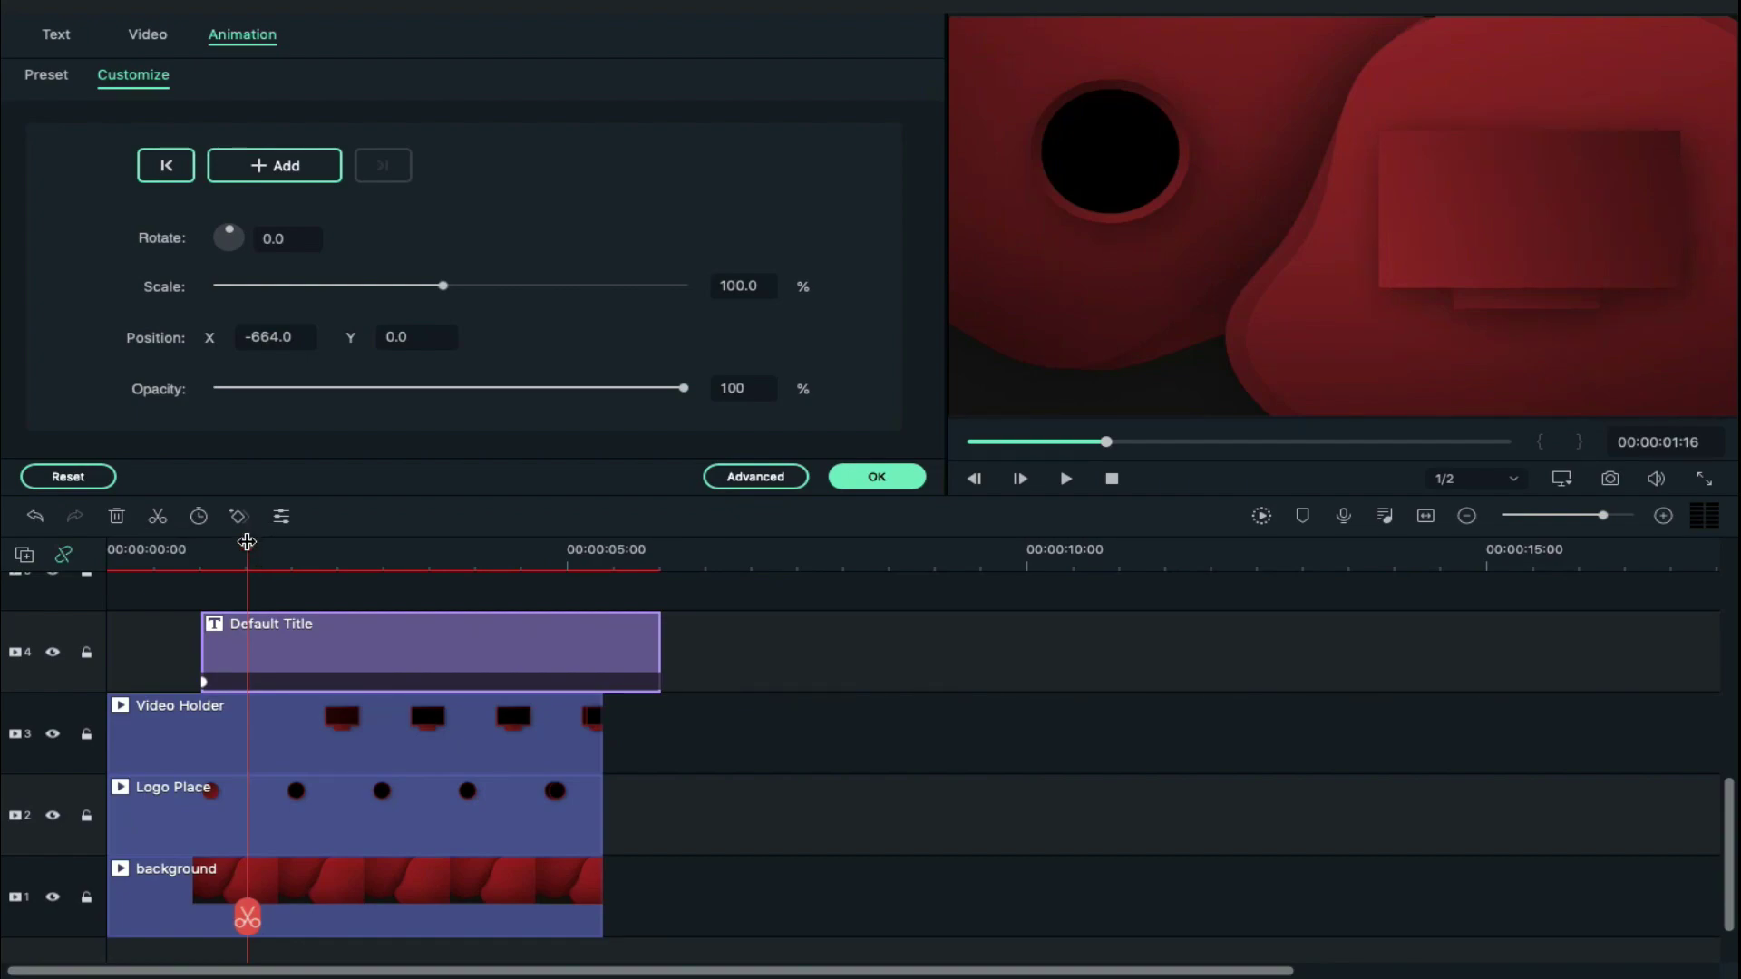
pyautogui.write('0')
pyautogui.press('Return')
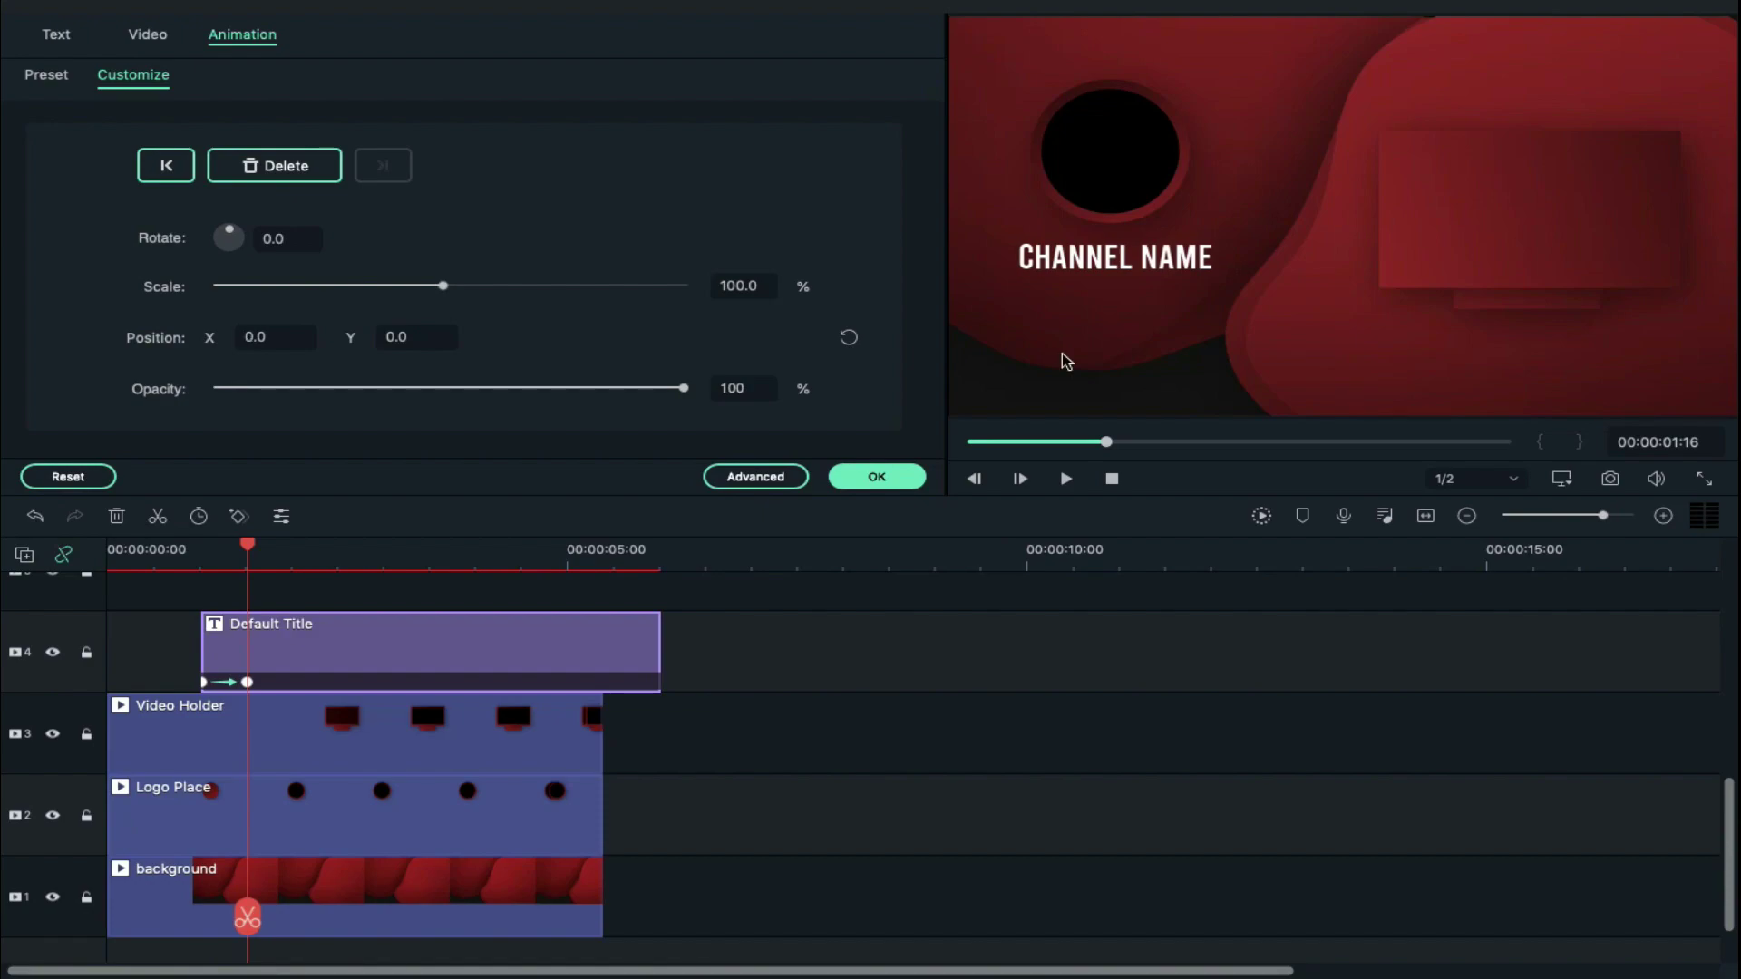
pyautogui.moveTo(659, 642); pyautogui.dragTo(588, 643)
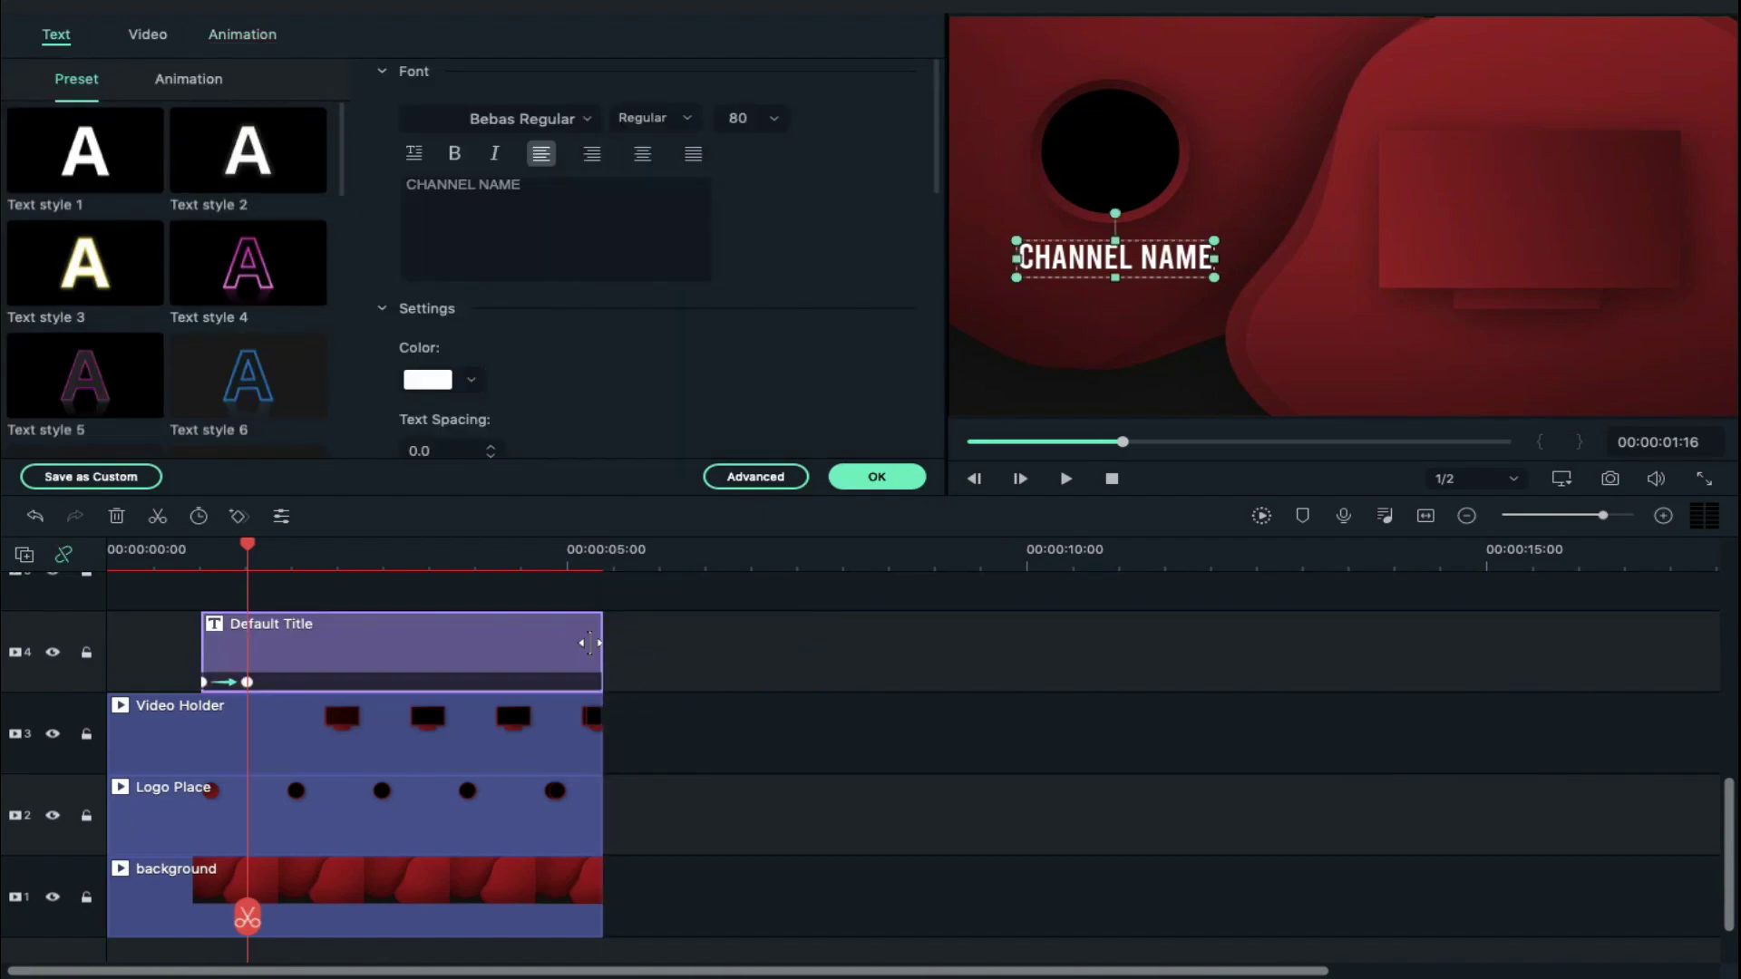
# - Add a second Default Title above the clips and enter NEXT VIDEO
pyautogui.click(878, 478)
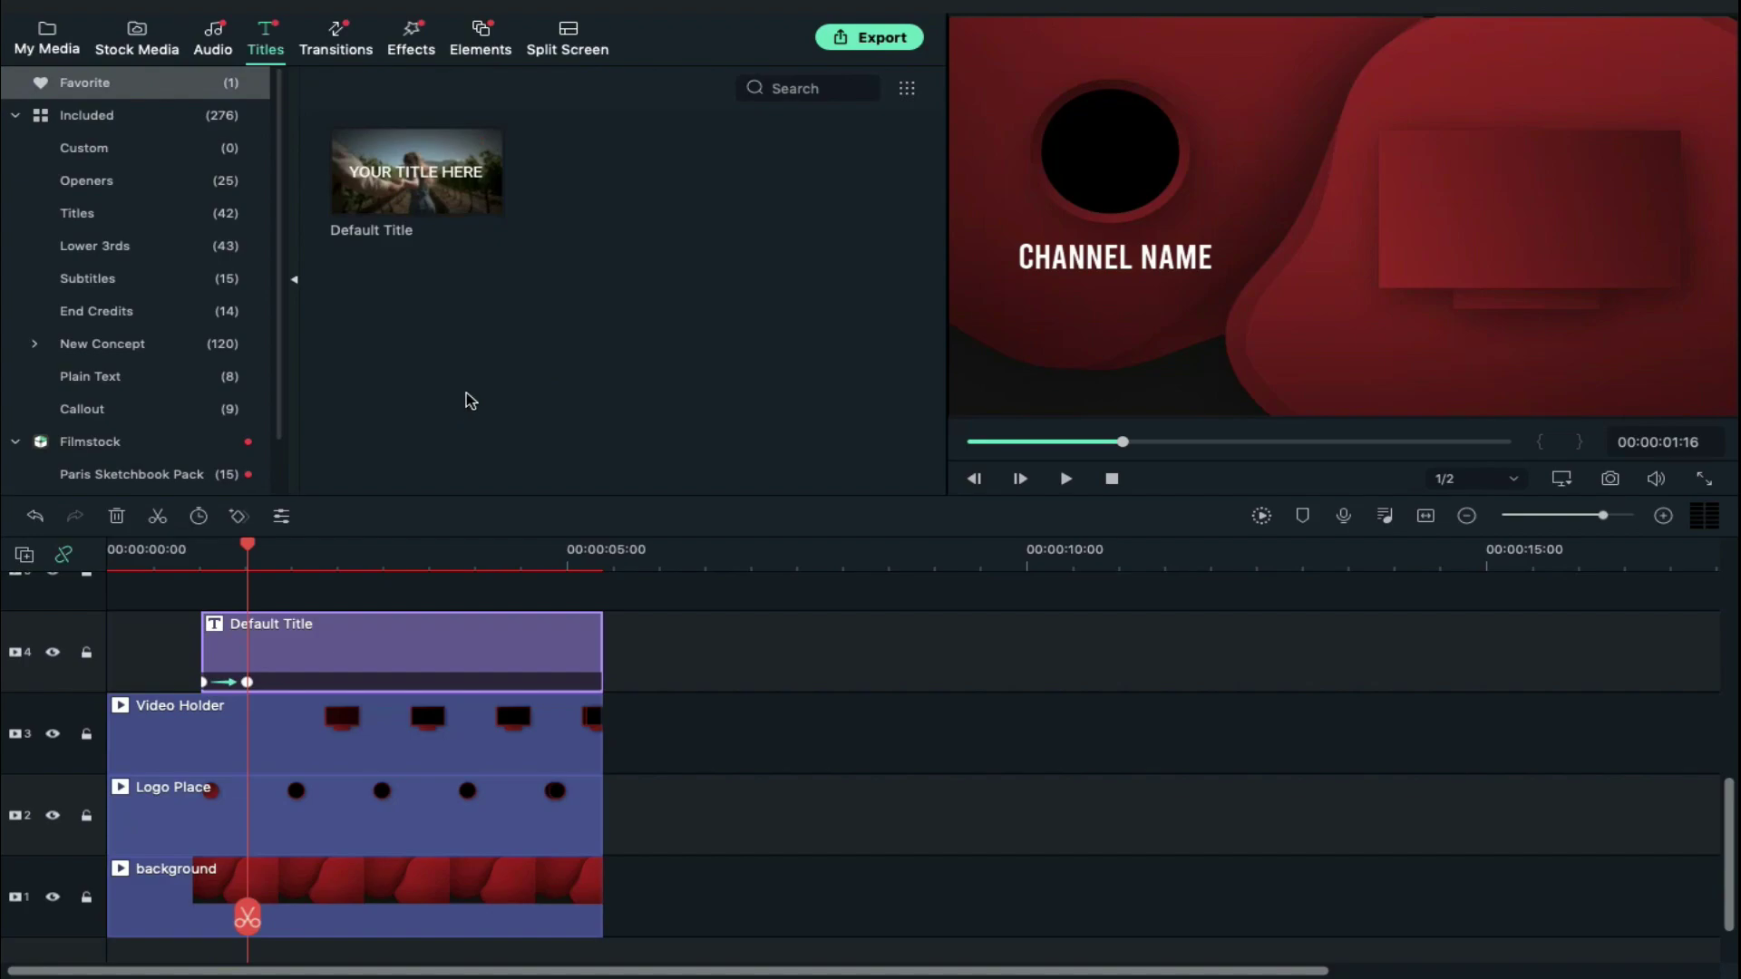
pyautogui.click(429, 207)
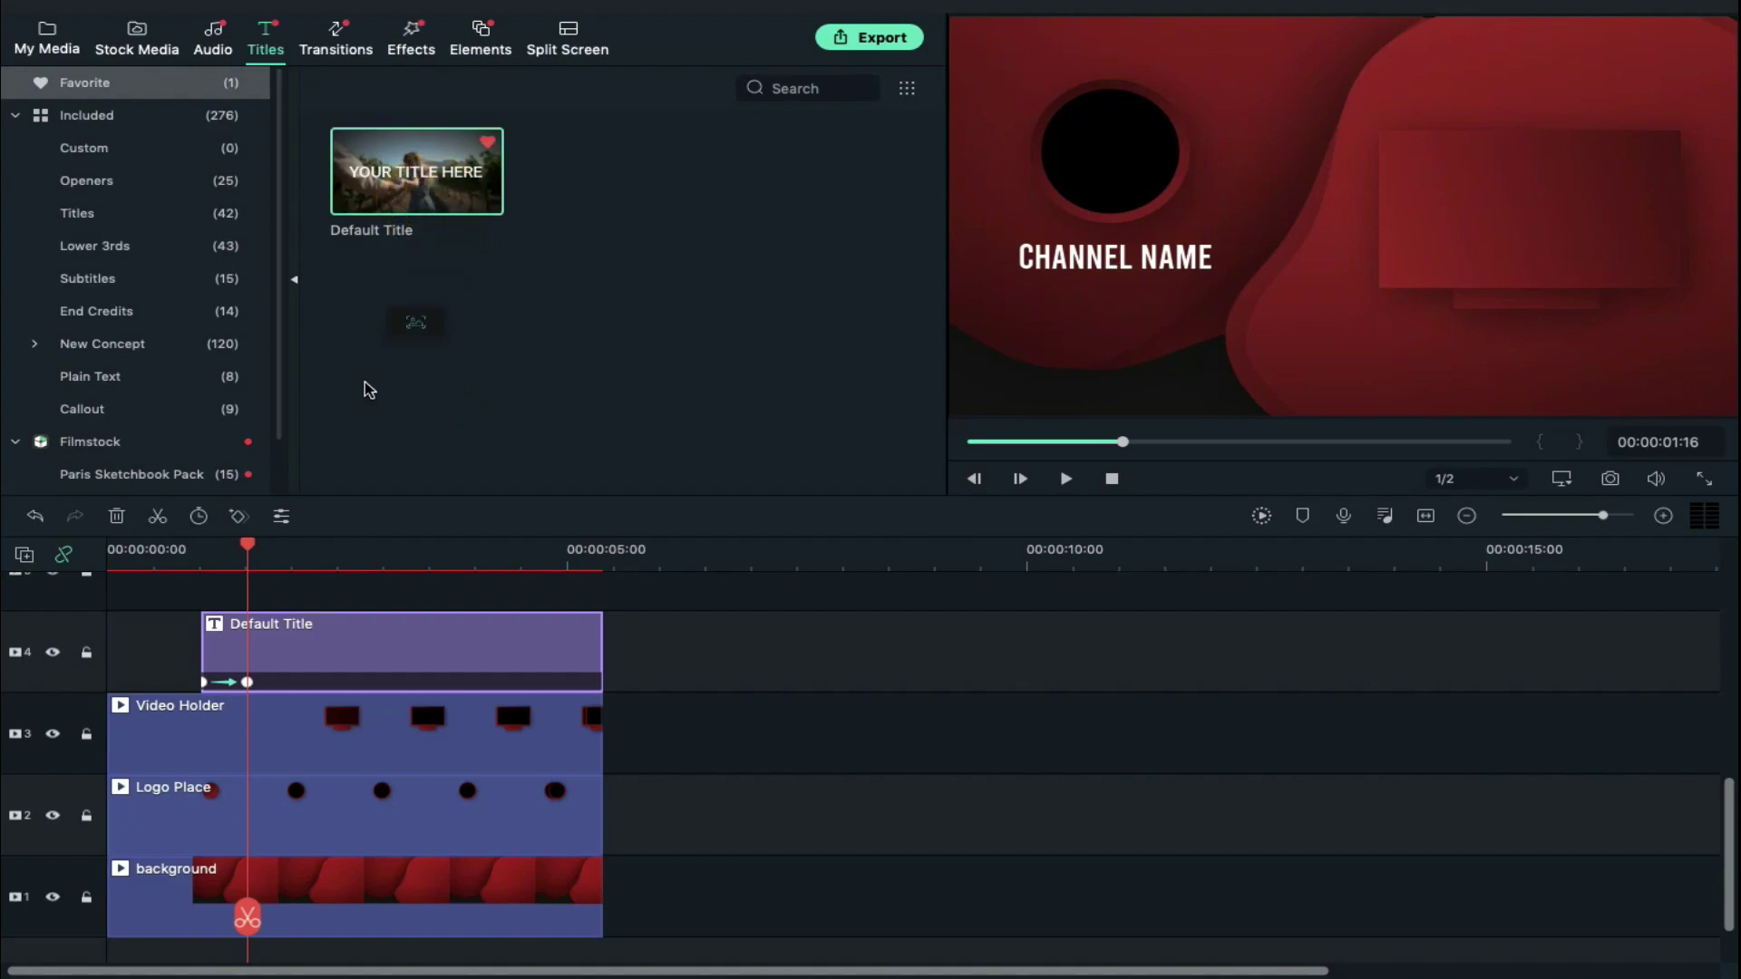
pyautogui.moveTo(301, 532); pyautogui.dragTo(313, 590)
pyautogui.doubleClick(341, 590)
pyautogui.tripleClick(458, 187)
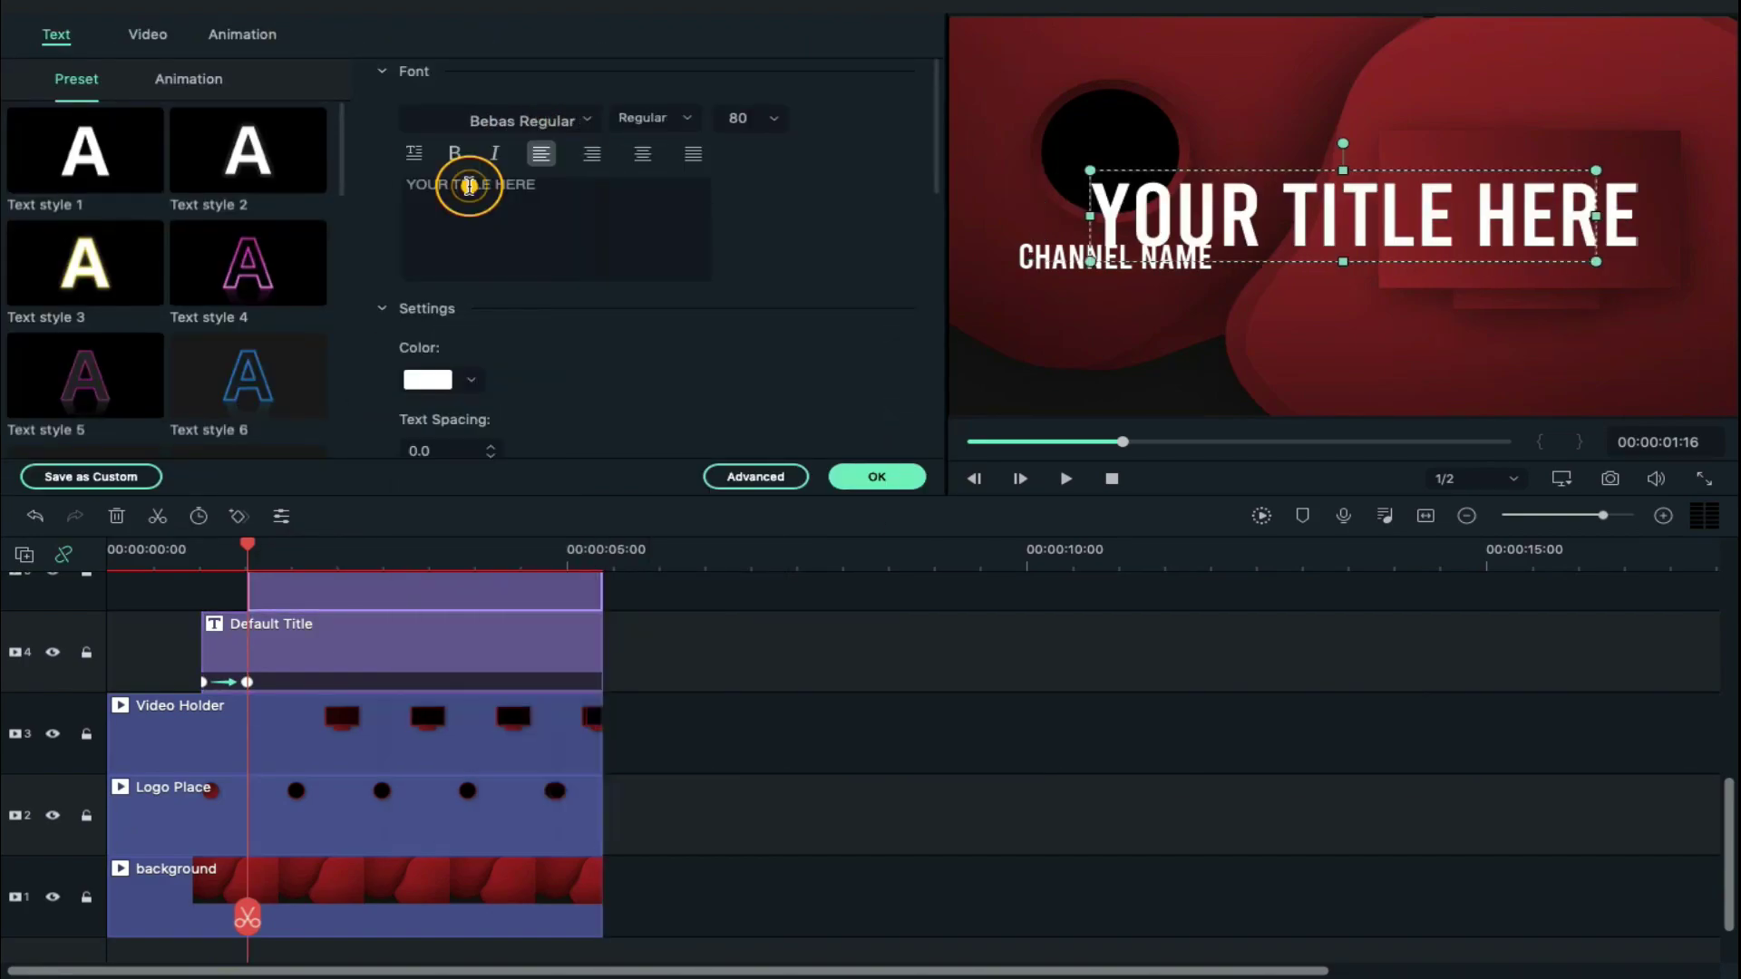
pyautogui.write('NEXT VIDEO')
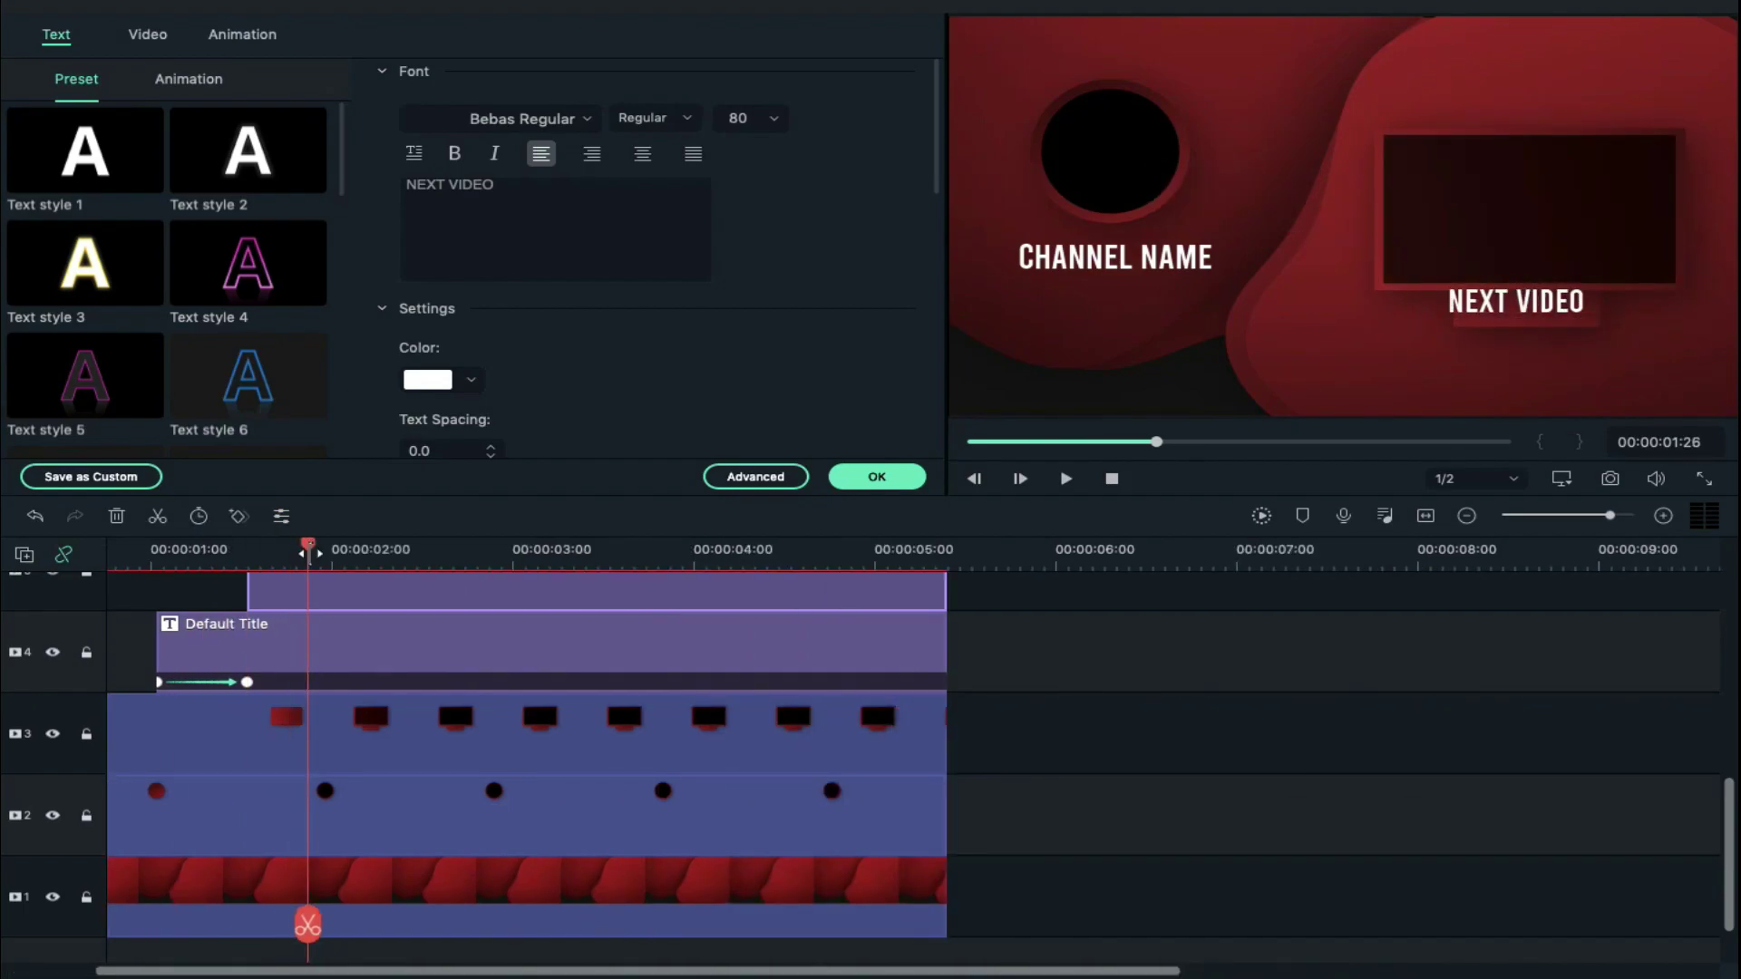
# - Keyframe NEXT VIDEO to animate into place, then preview the end screen
pyautogui.click(269, 48)
pyautogui.click(273, 165)
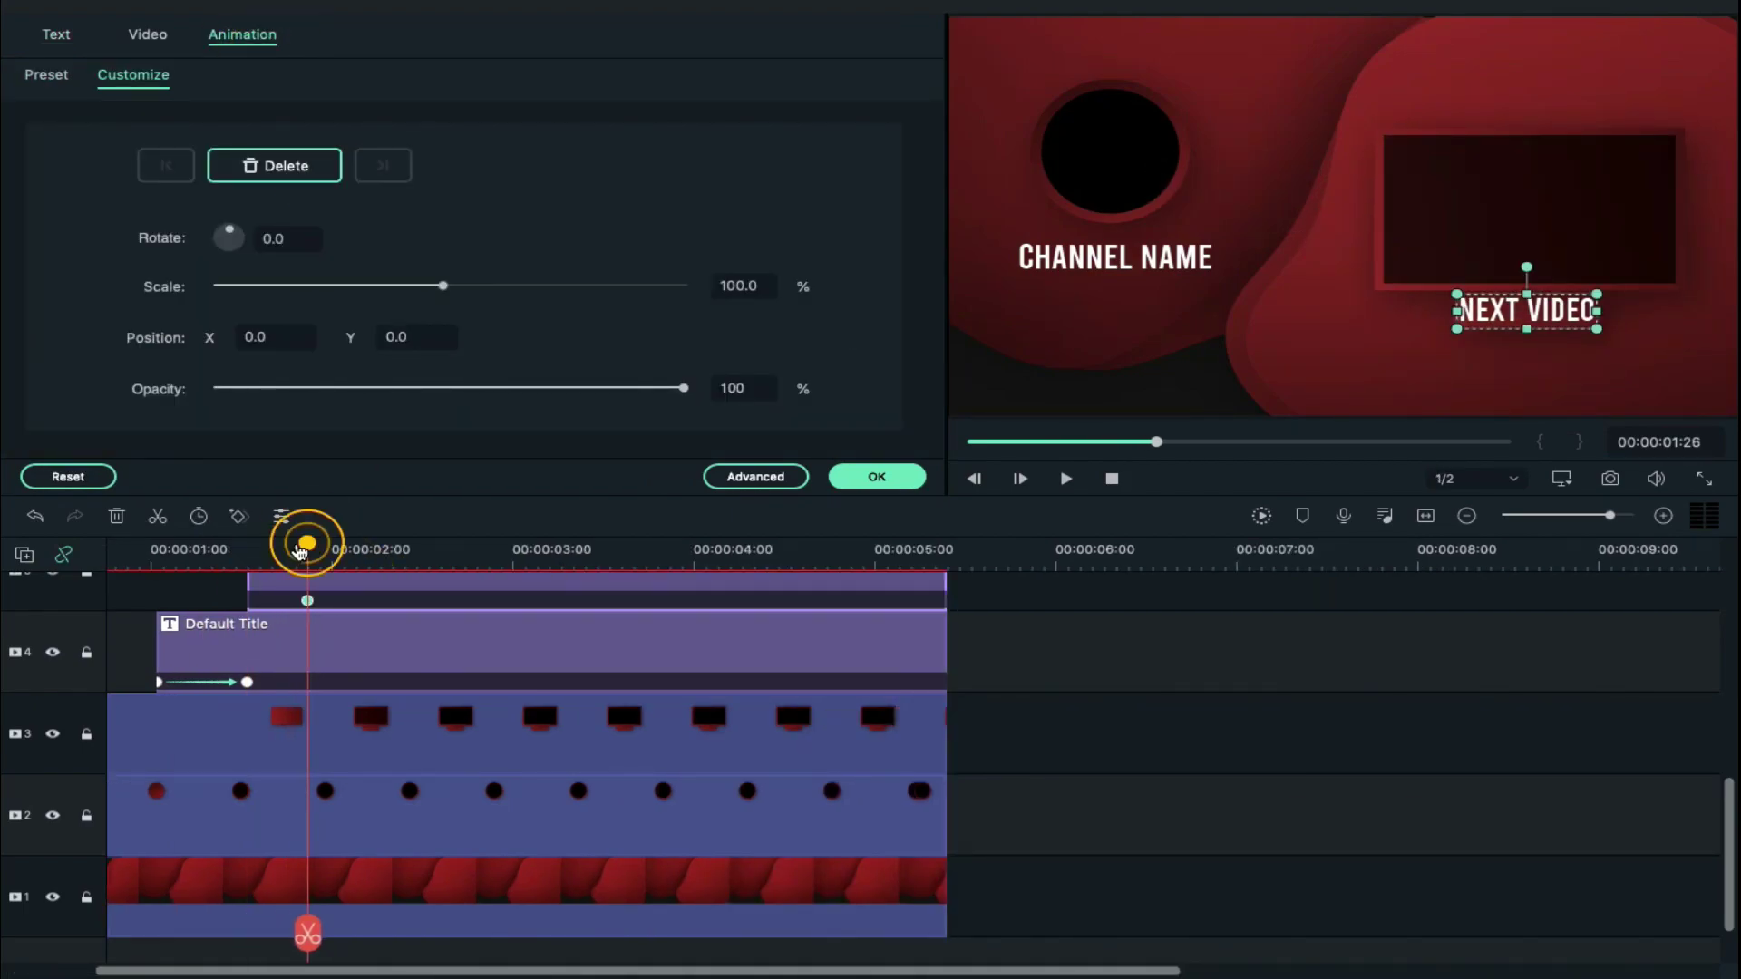
pyautogui.moveTo(307, 545); pyautogui.dragTo(245, 555)
pyautogui.click(391, 337)
pyautogui.click(159, 551)
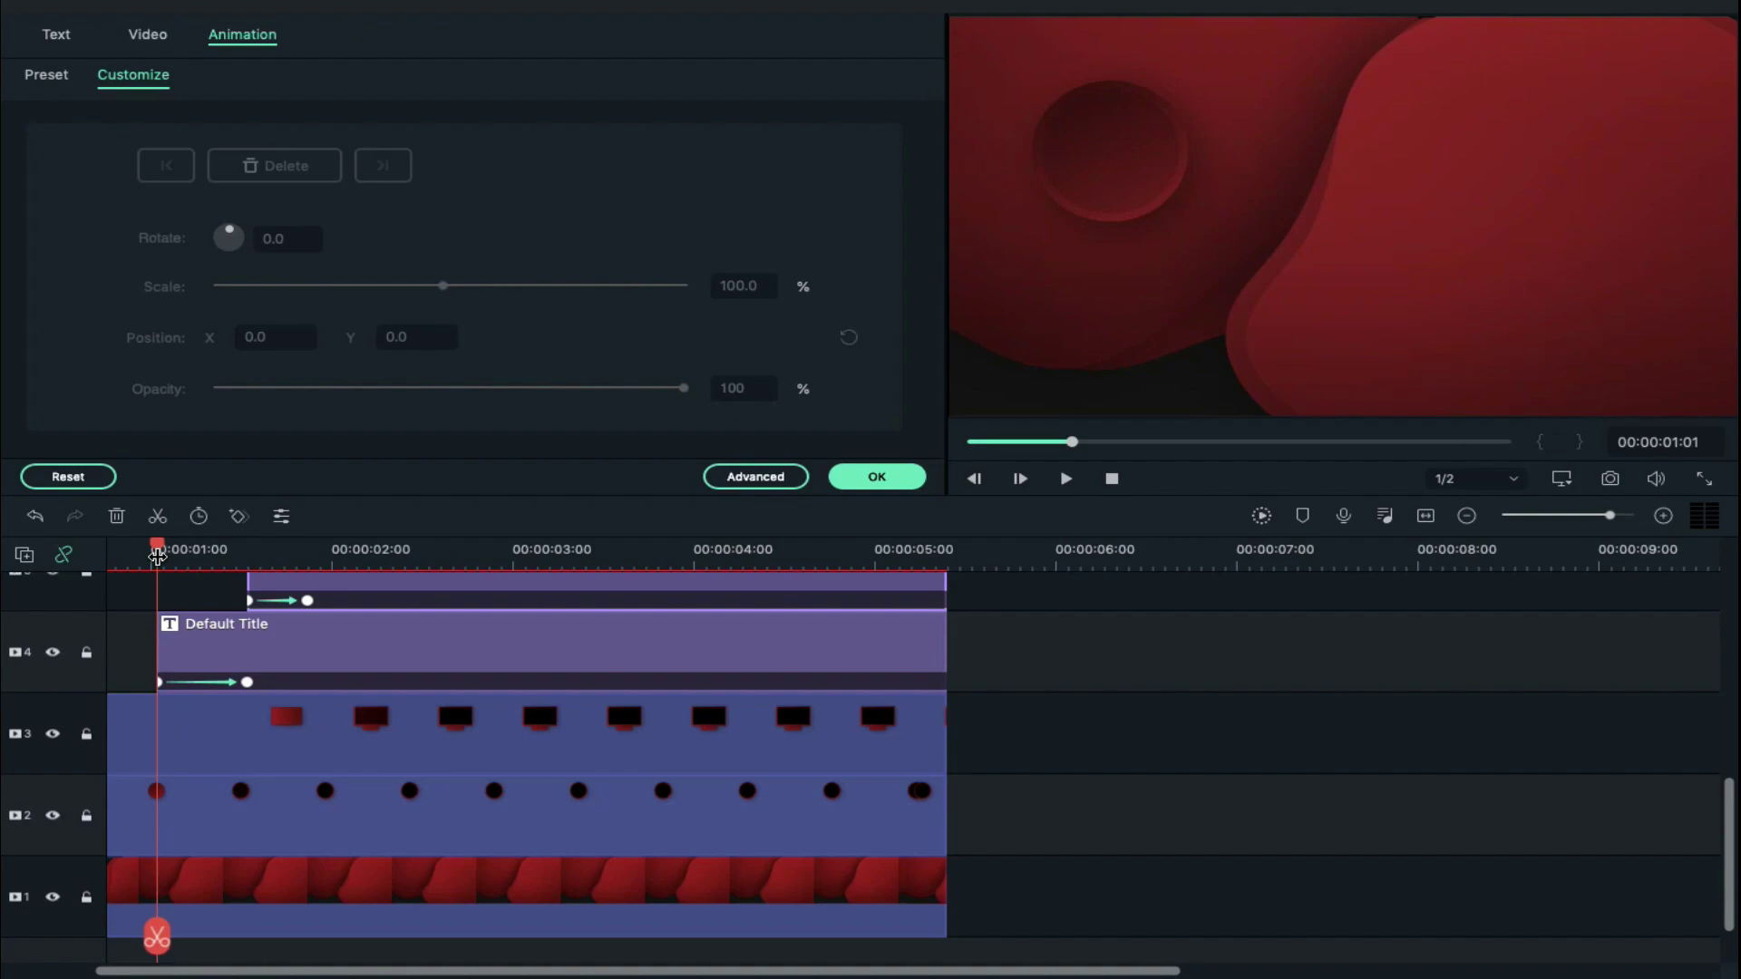
pyautogui.press('space')
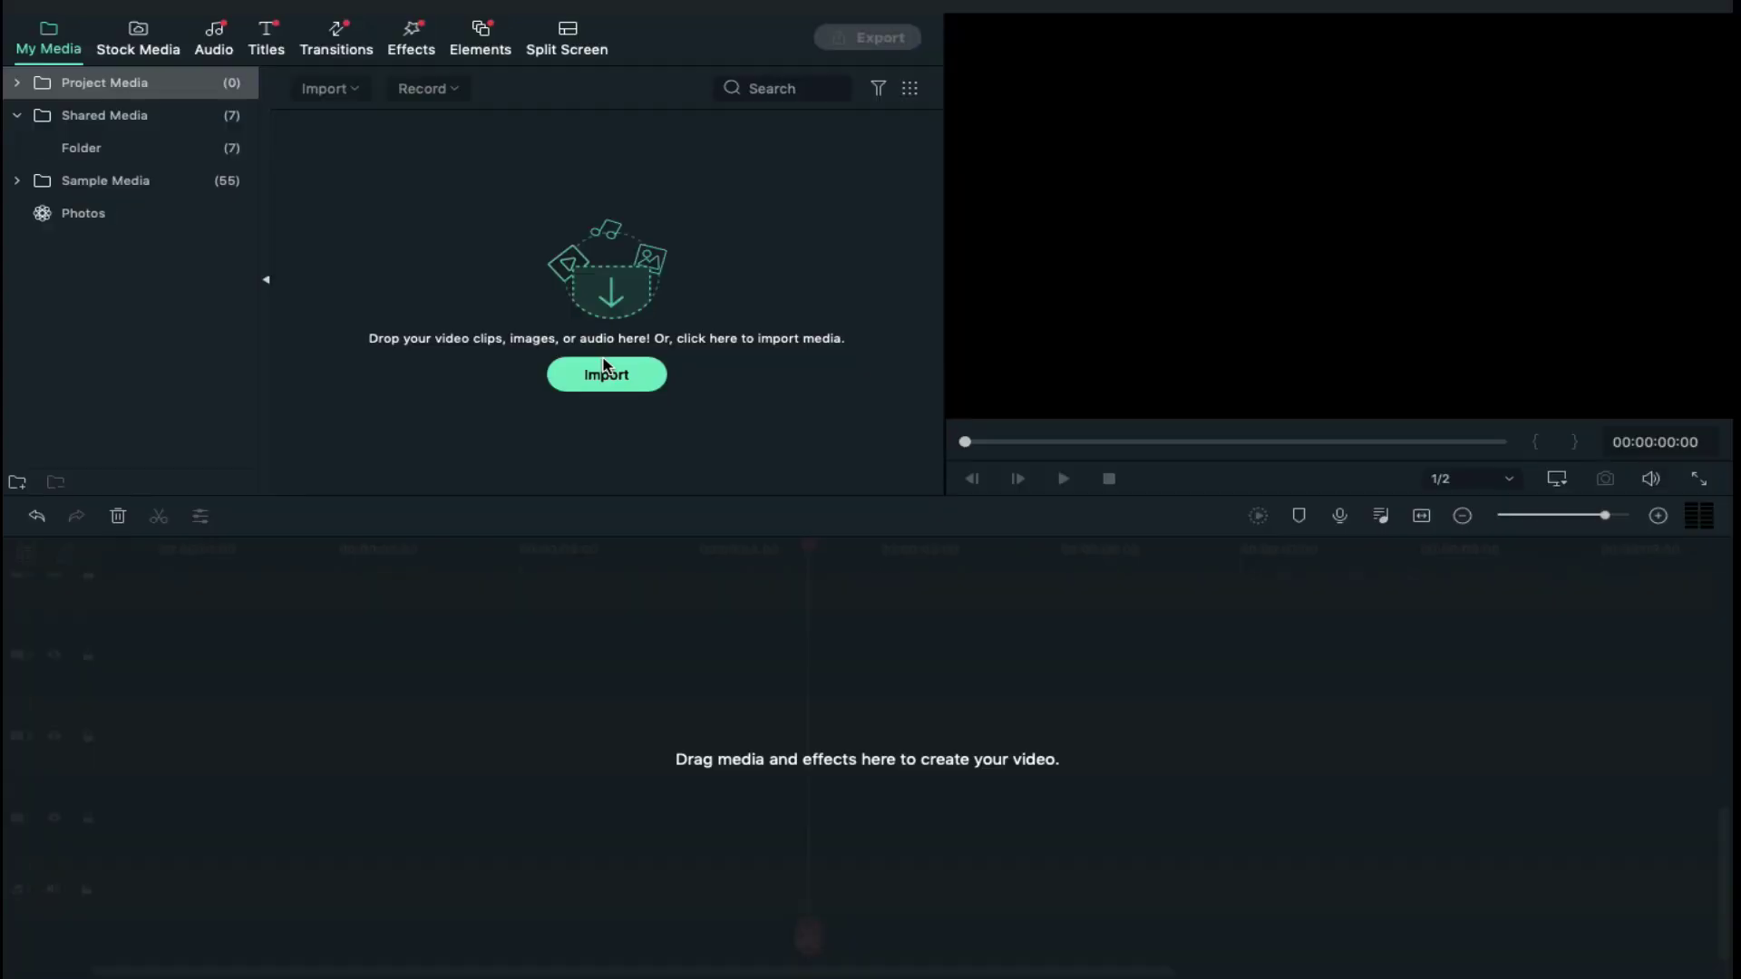
# - Import all five .mov end-screen clips and preview the BAckground clip
pyautogui.click(603, 376)
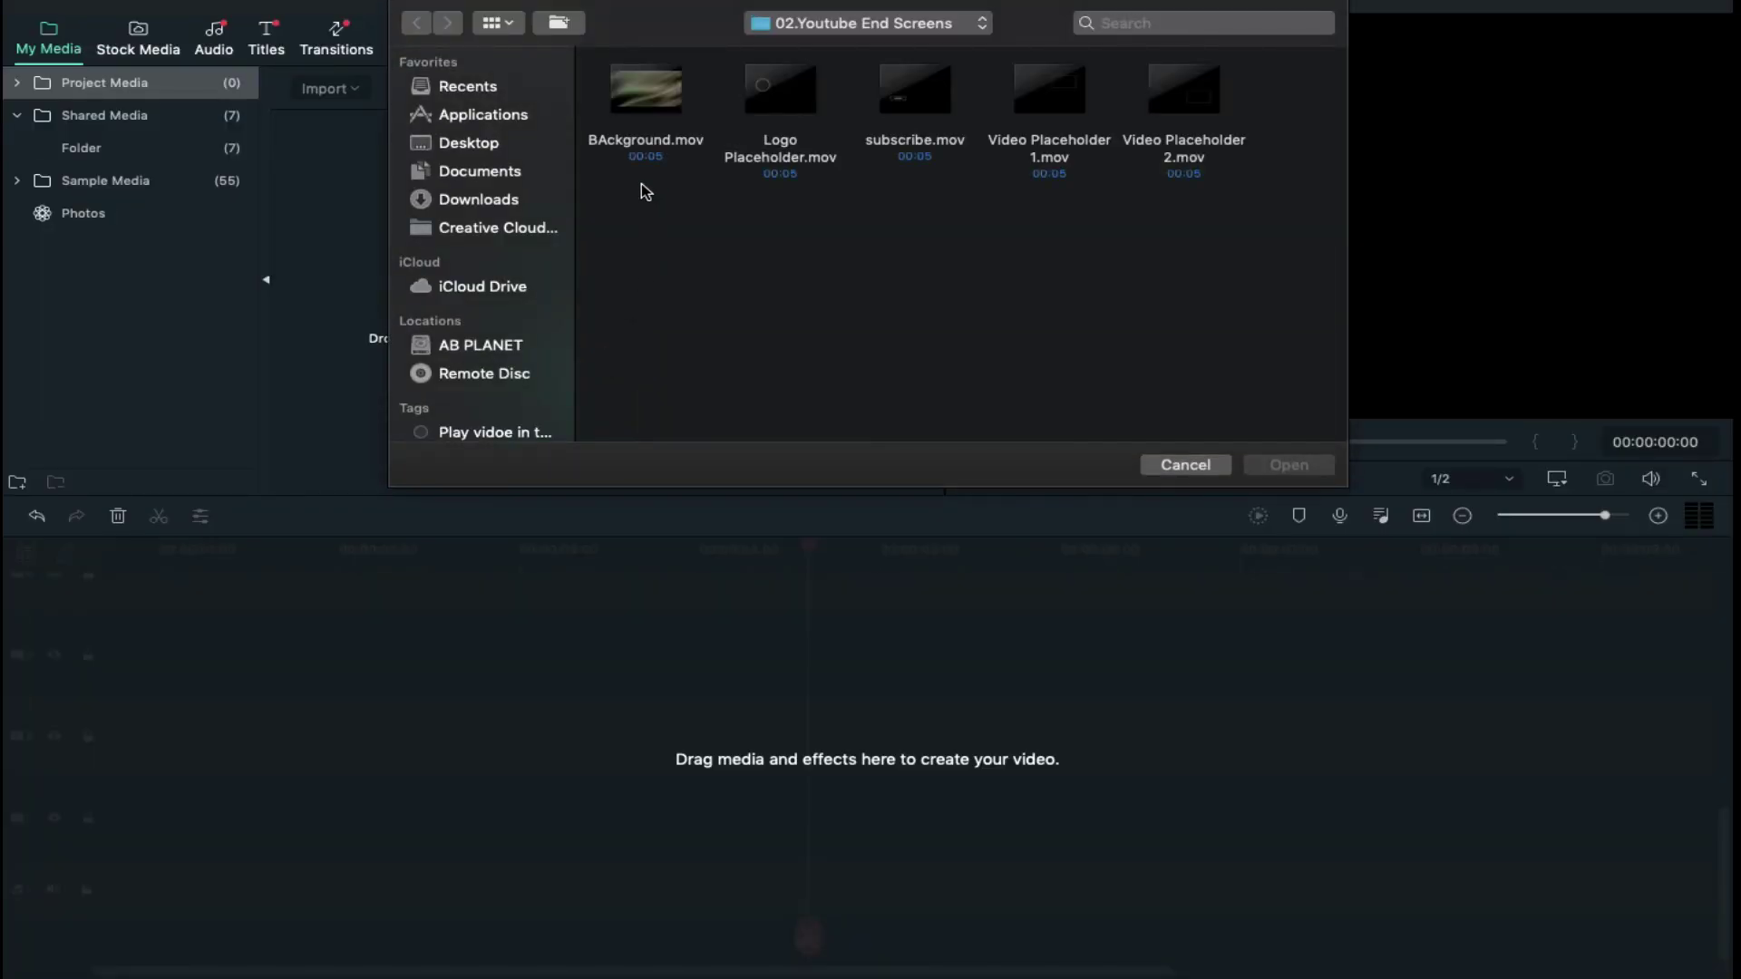
pyautogui.moveTo(644, 192); pyautogui.dragTo(1197, 151)
pyautogui.click(1285, 470)
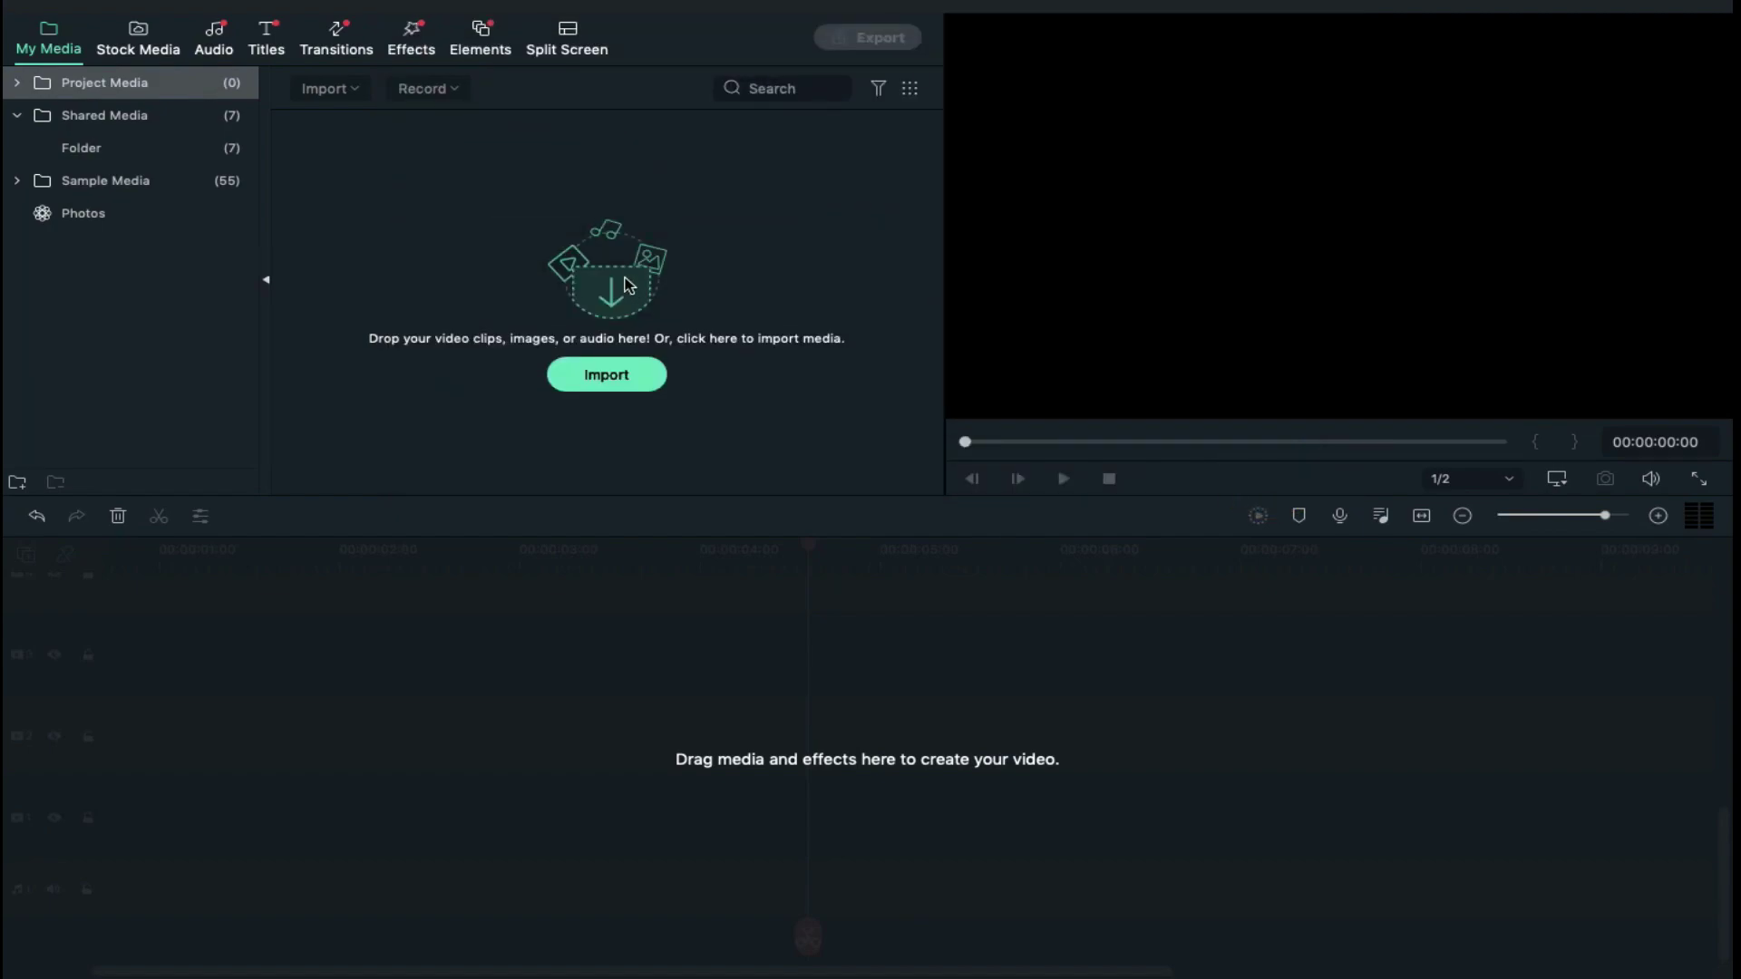
pyautogui.click(605, 238)
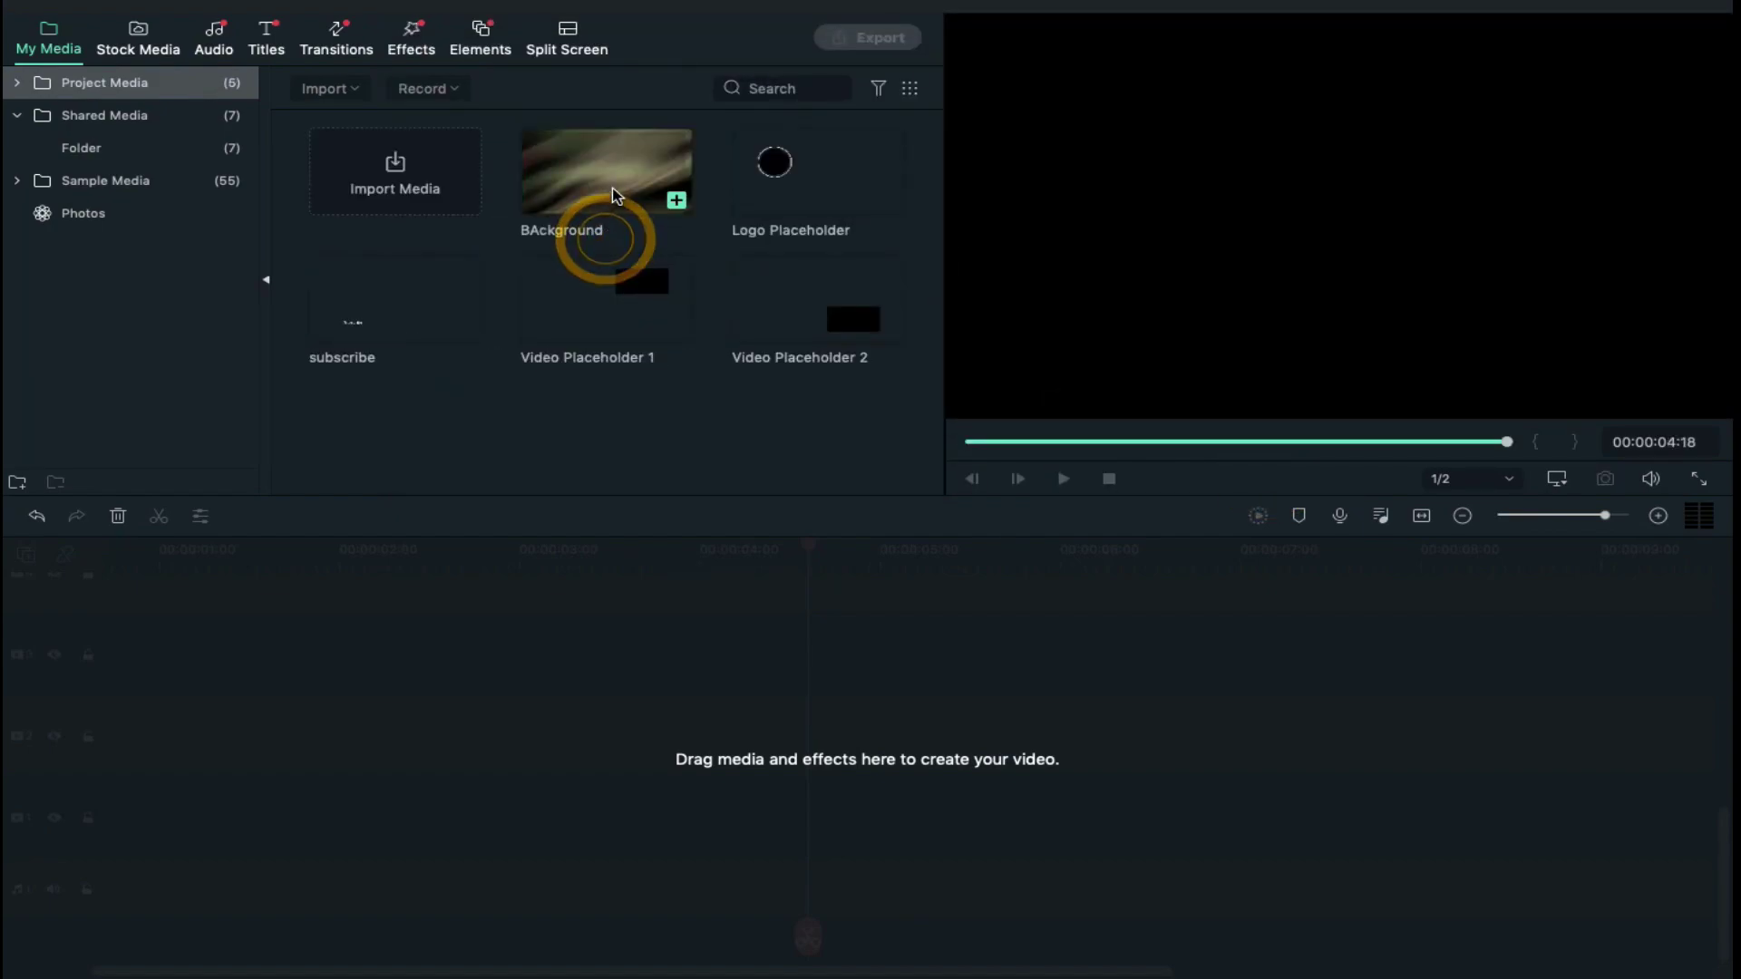
# - Stack BAckground, Logo Placeholder, subscribe and both Video Placeholders on tracks; open BAckground's settings
pyautogui.moveTo(612, 195); pyautogui.dragTo(177, 811)
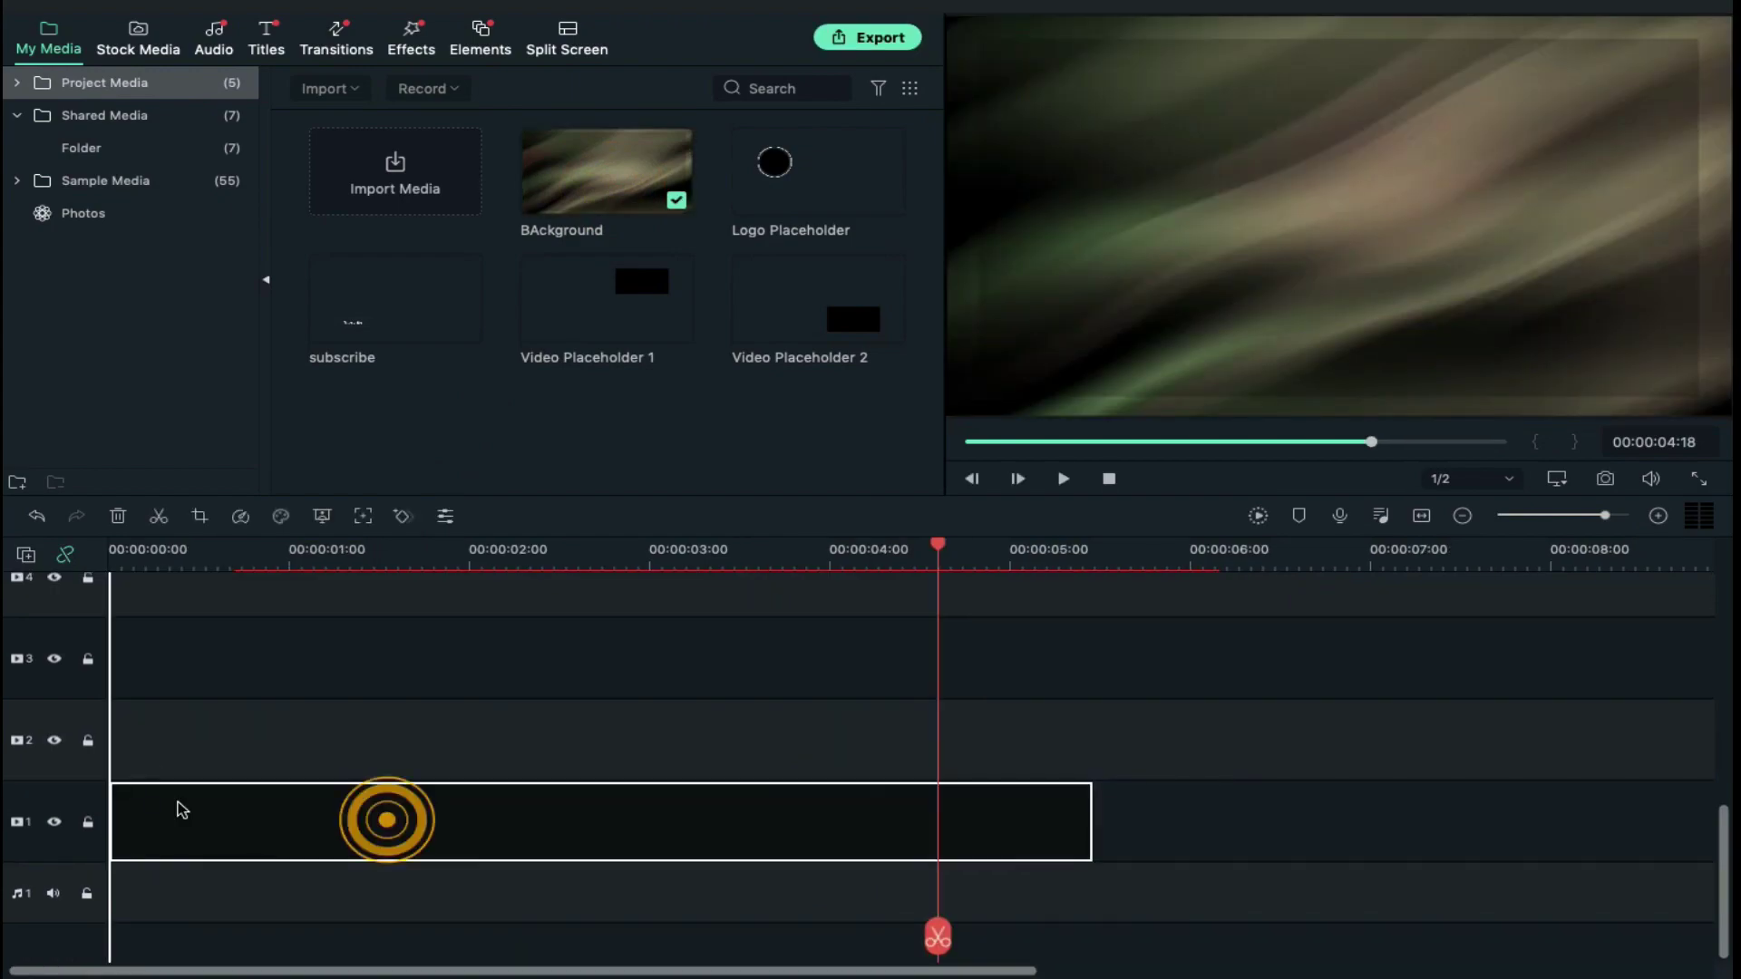
pyautogui.moveTo(774, 171); pyautogui.dragTo(122, 687)
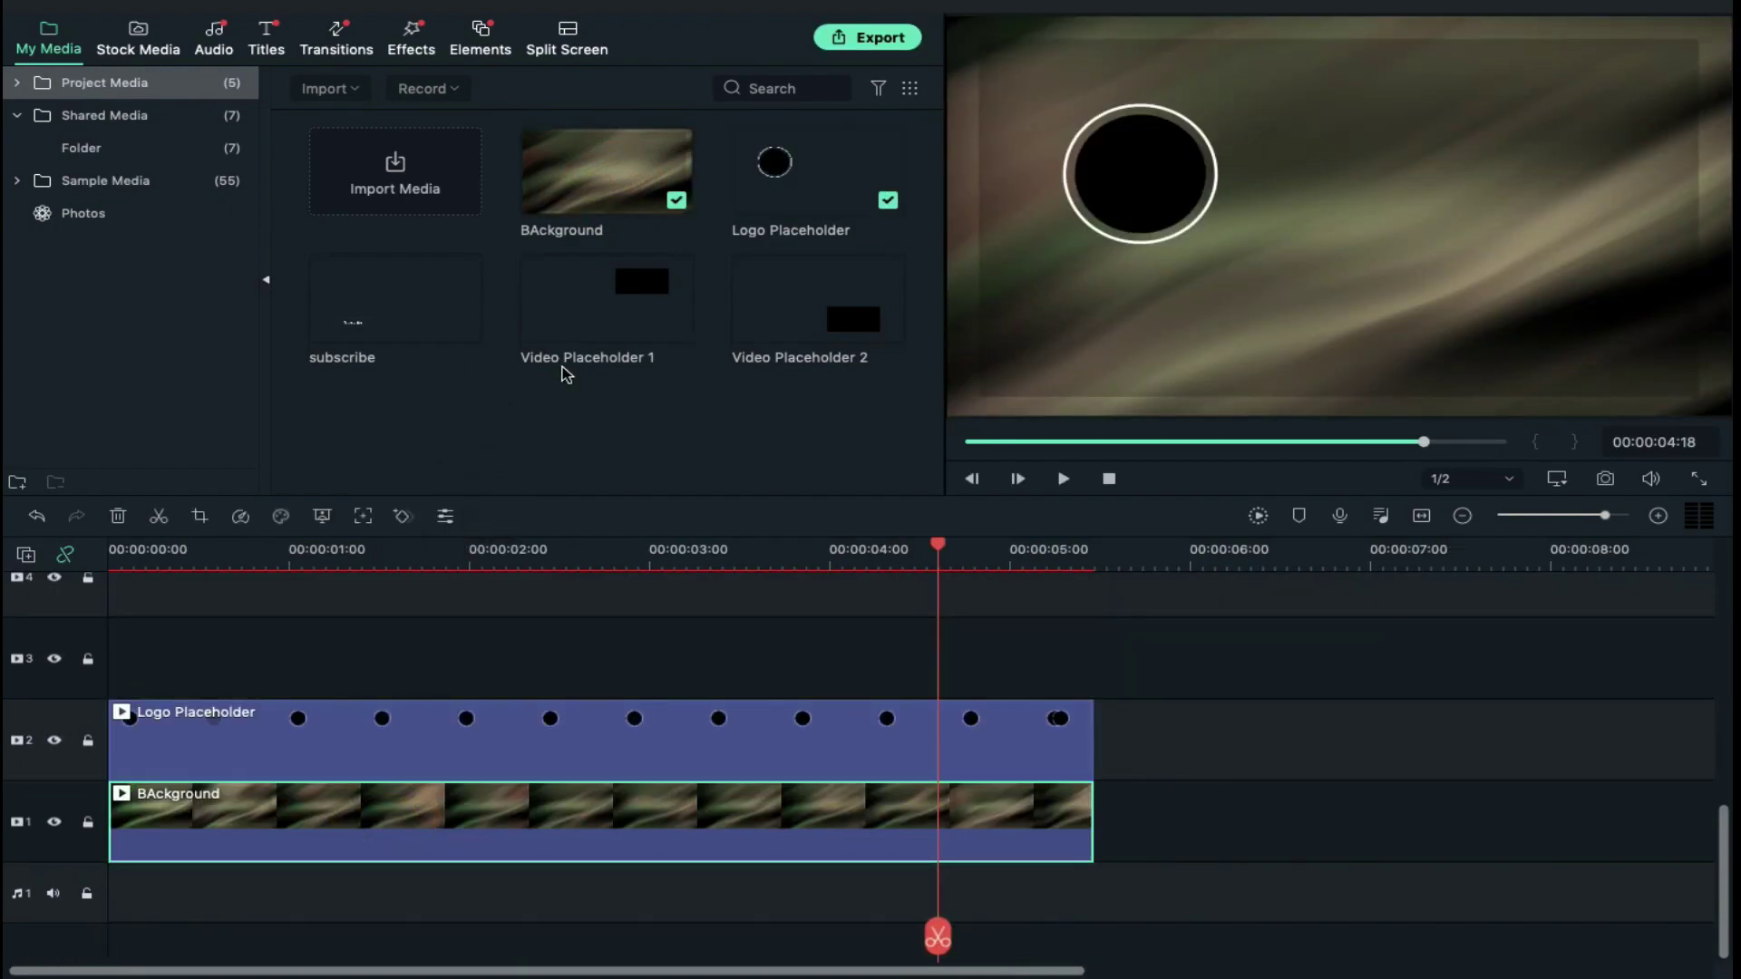
pyautogui.moveTo(354, 313); pyautogui.dragTo(125, 673)
pyautogui.moveTo(588, 305); pyautogui.dragTo(122, 674)
pyautogui.moveTo(817, 307); pyautogui.dragTo(123, 647)
pyautogui.scroll(-2, 260, 738)
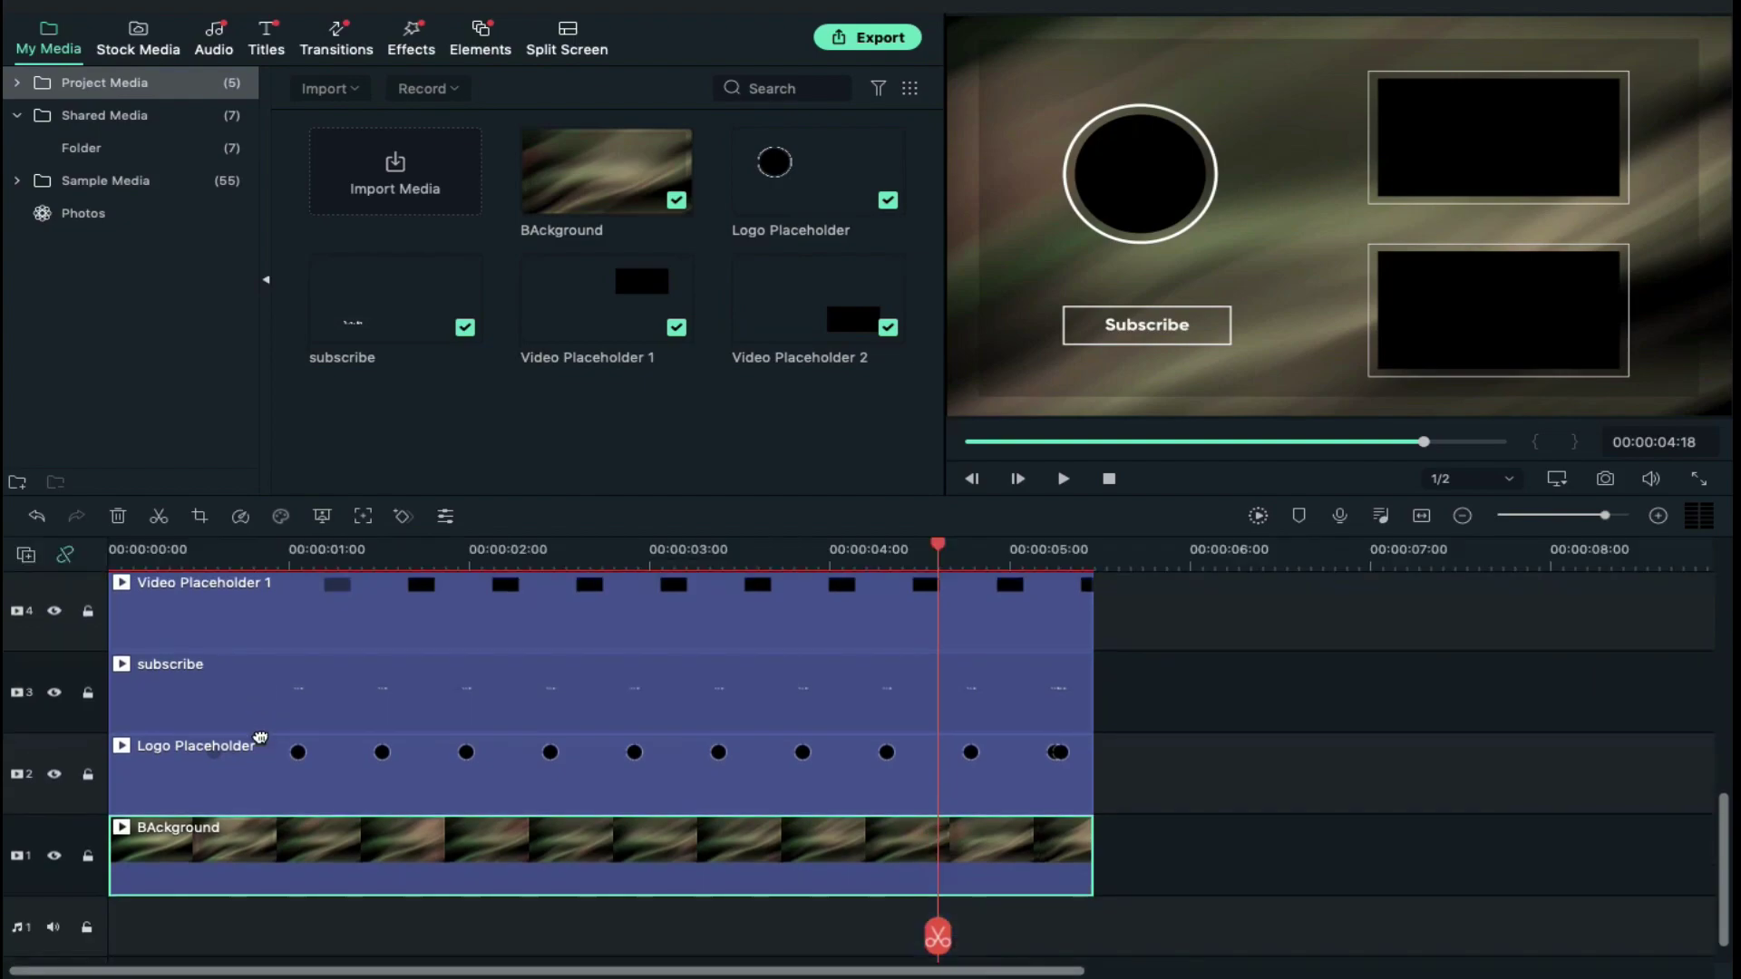
pyautogui.doubleClick(363, 849)
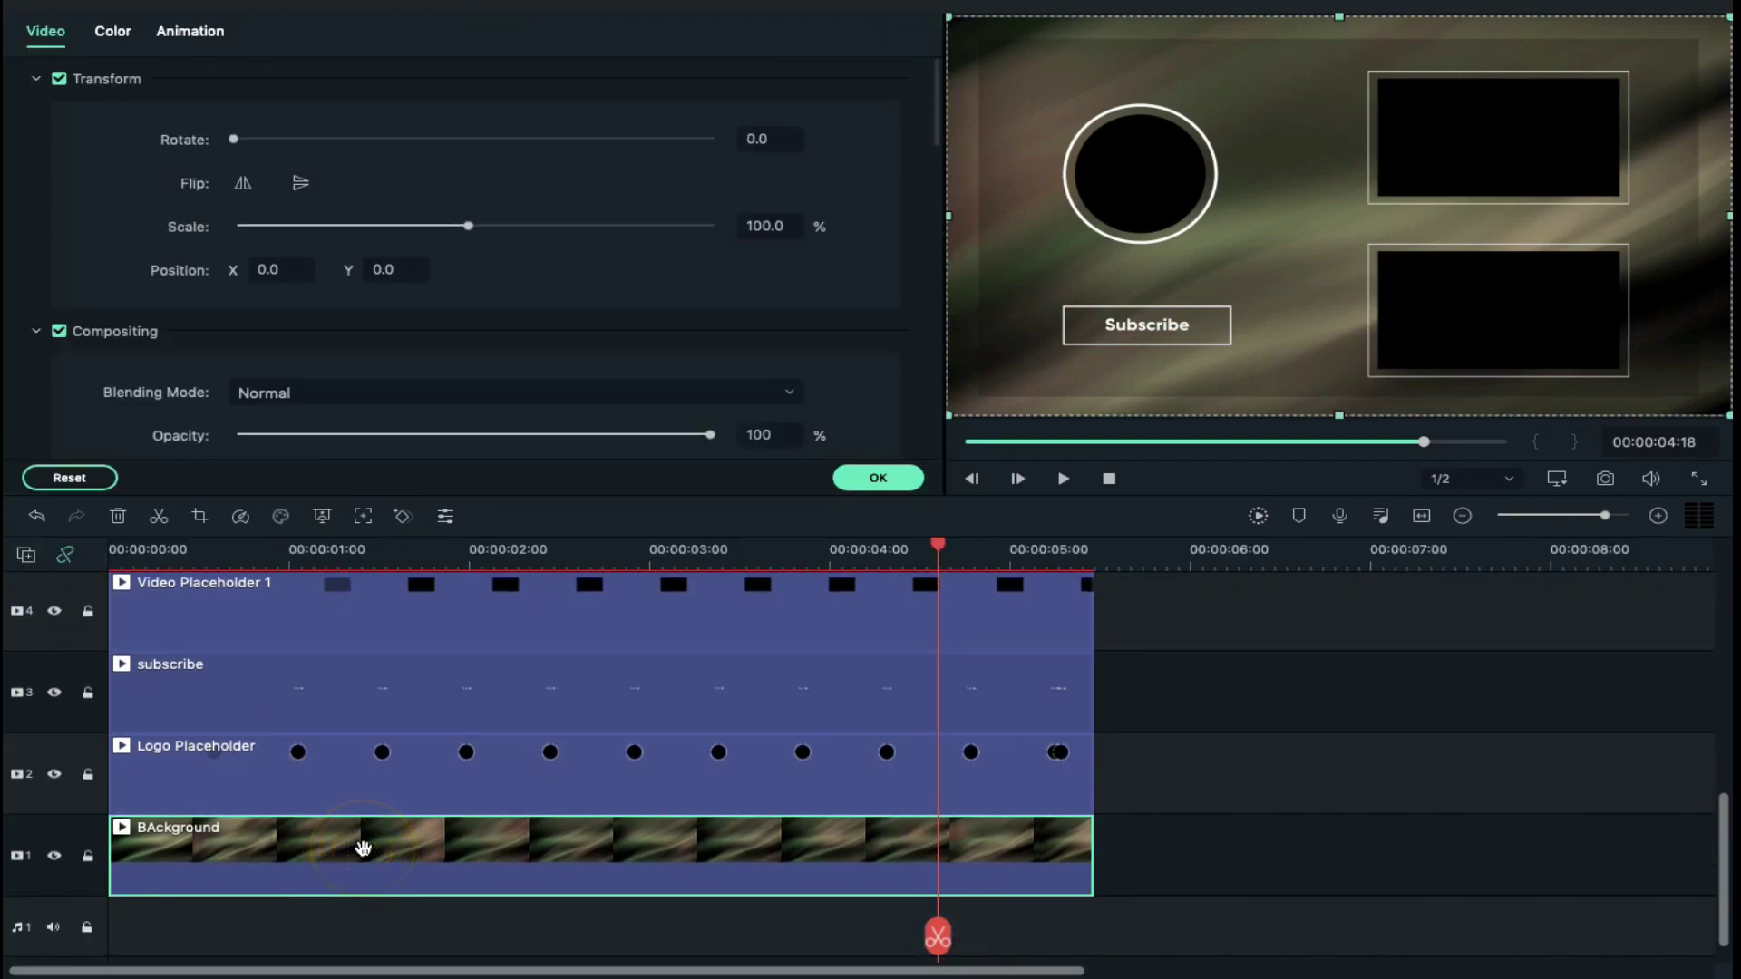
# - Apply the Epic preset from Advanced colour settings to the background clip
pyautogui.click(130, 37)
pyautogui.click(772, 483)
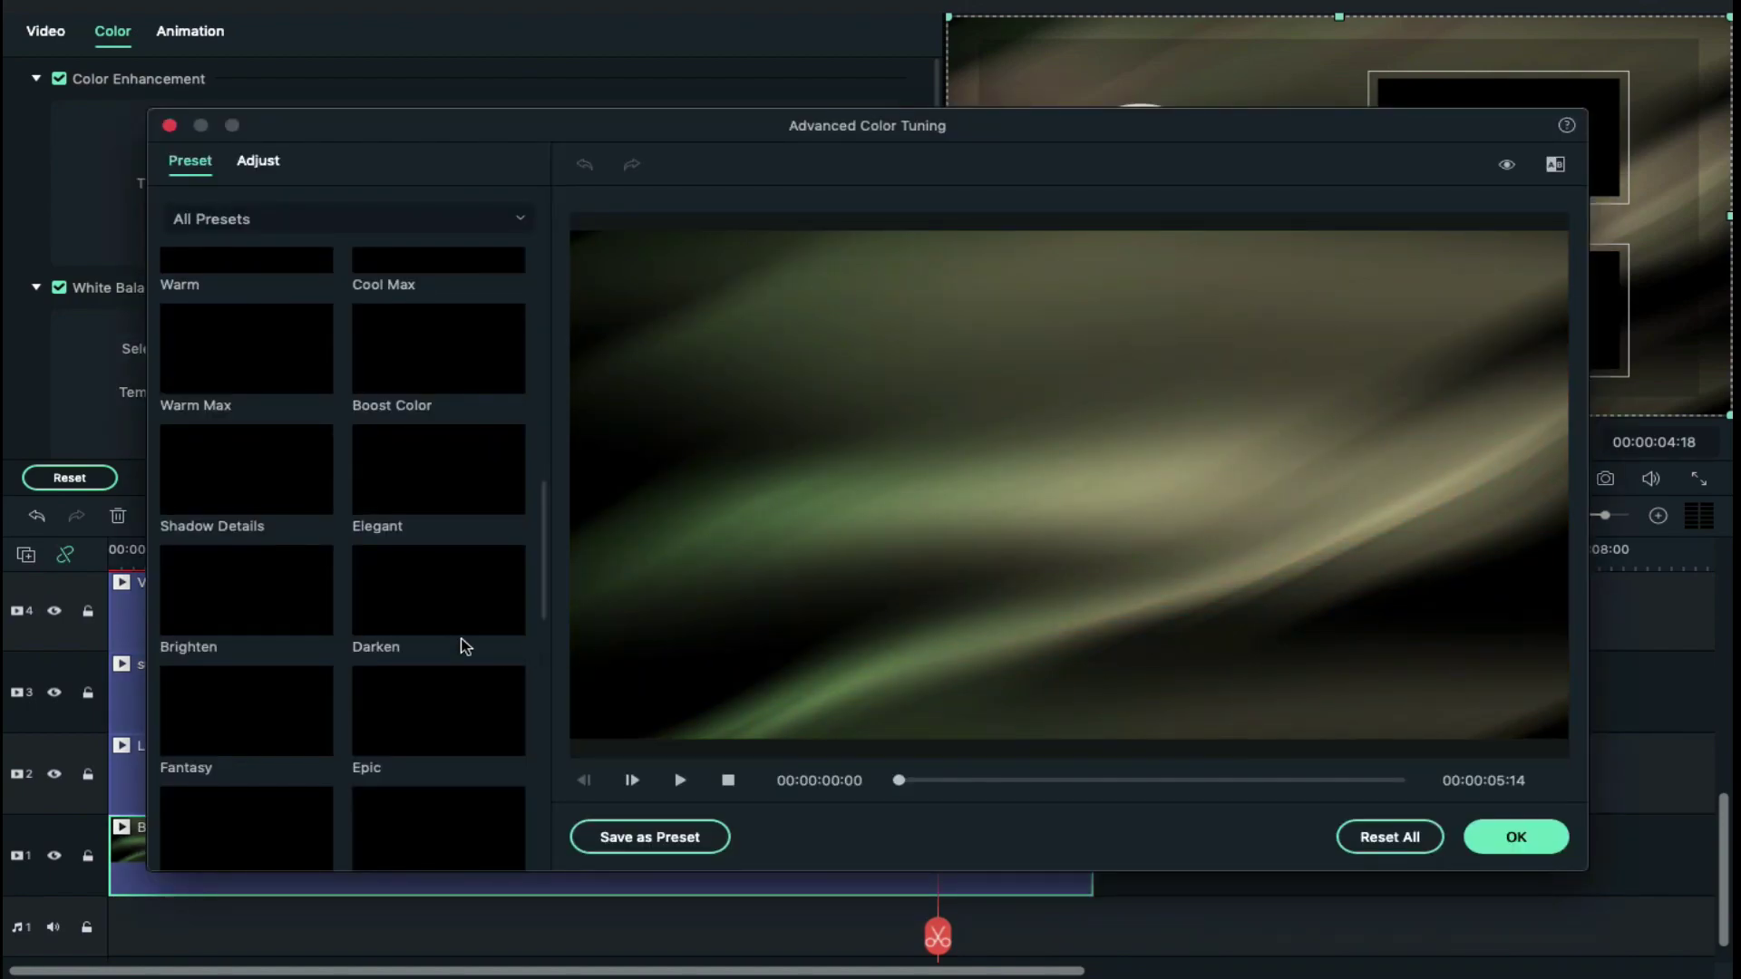
pyautogui.scroll(-5, 459, 646)
pyautogui.scroll(-1, 460, 644)
pyautogui.click(472, 351)
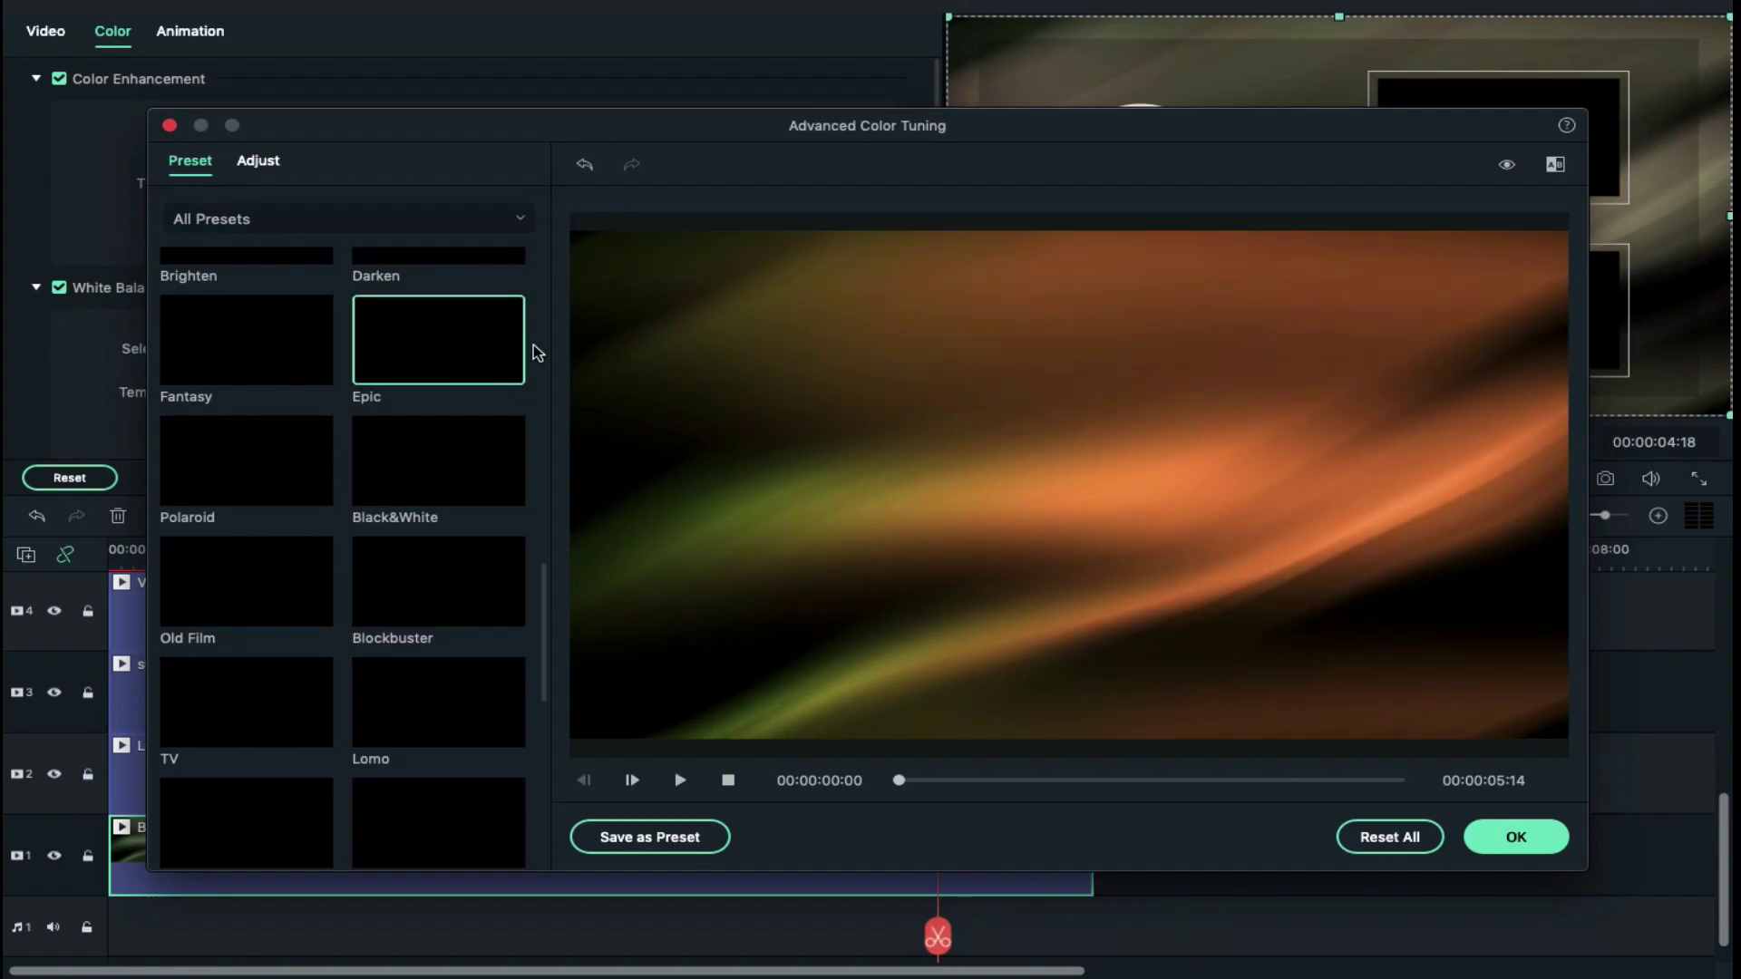
pyautogui.click(1496, 835)
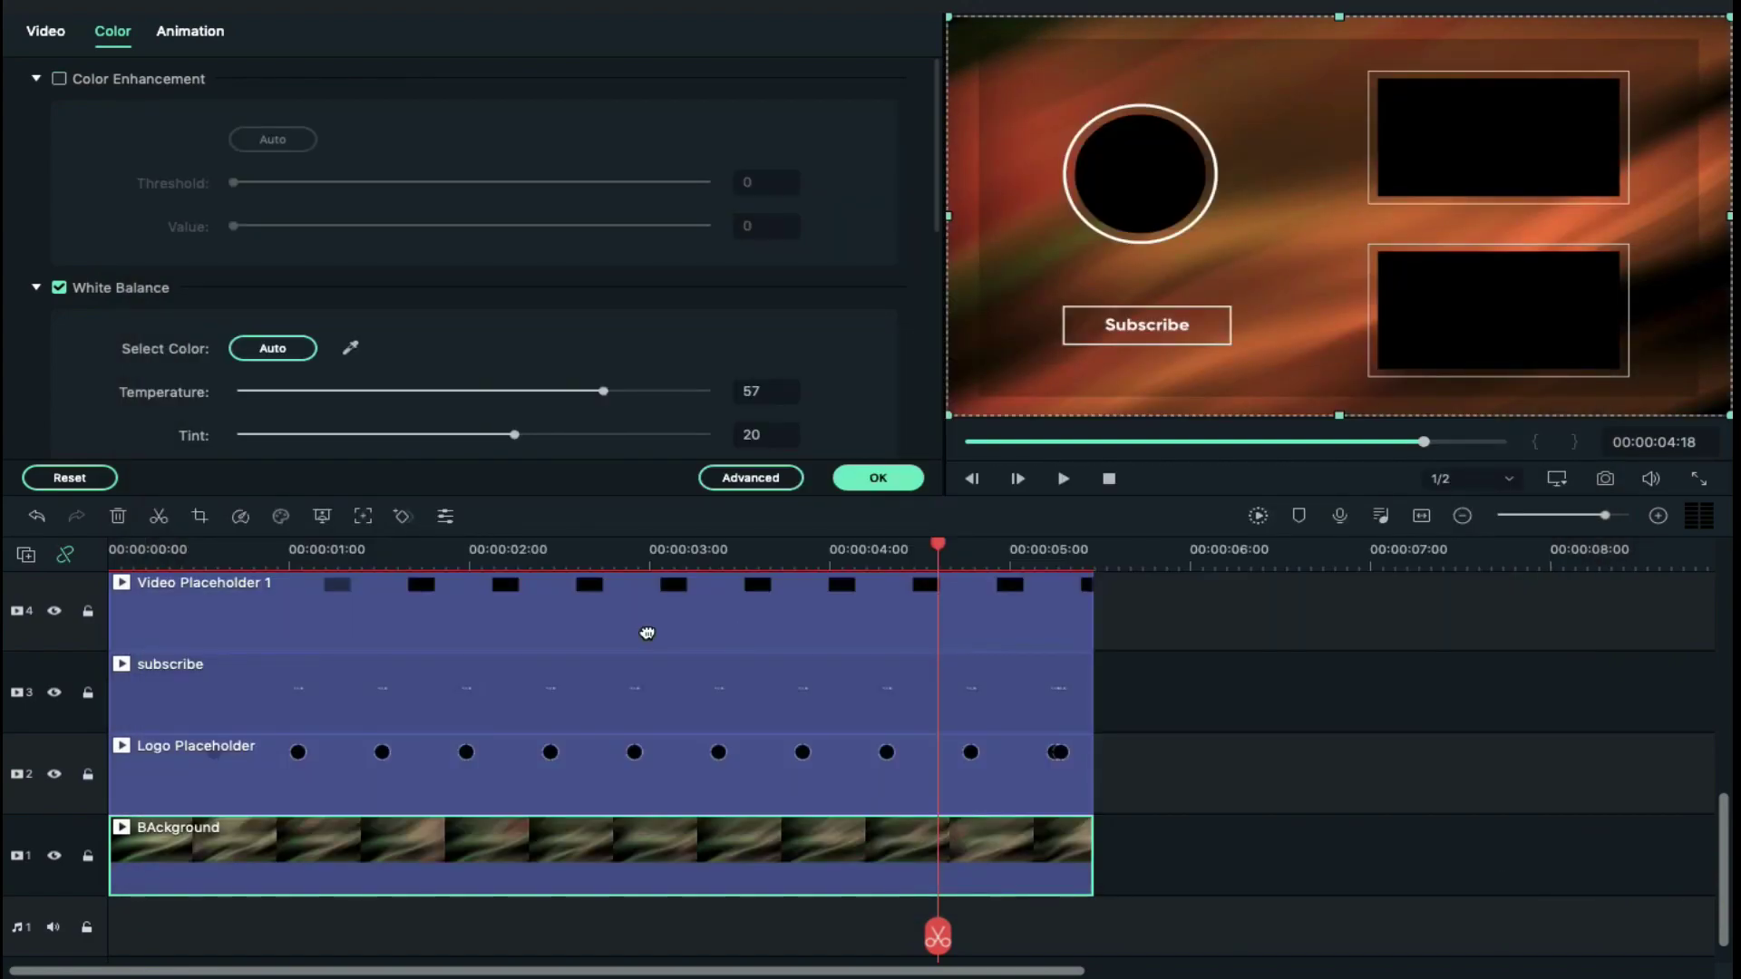
pyautogui.scroll(1, 647, 634)
pyautogui.moveTo(204, 558); pyautogui.dragTo(205, 551)
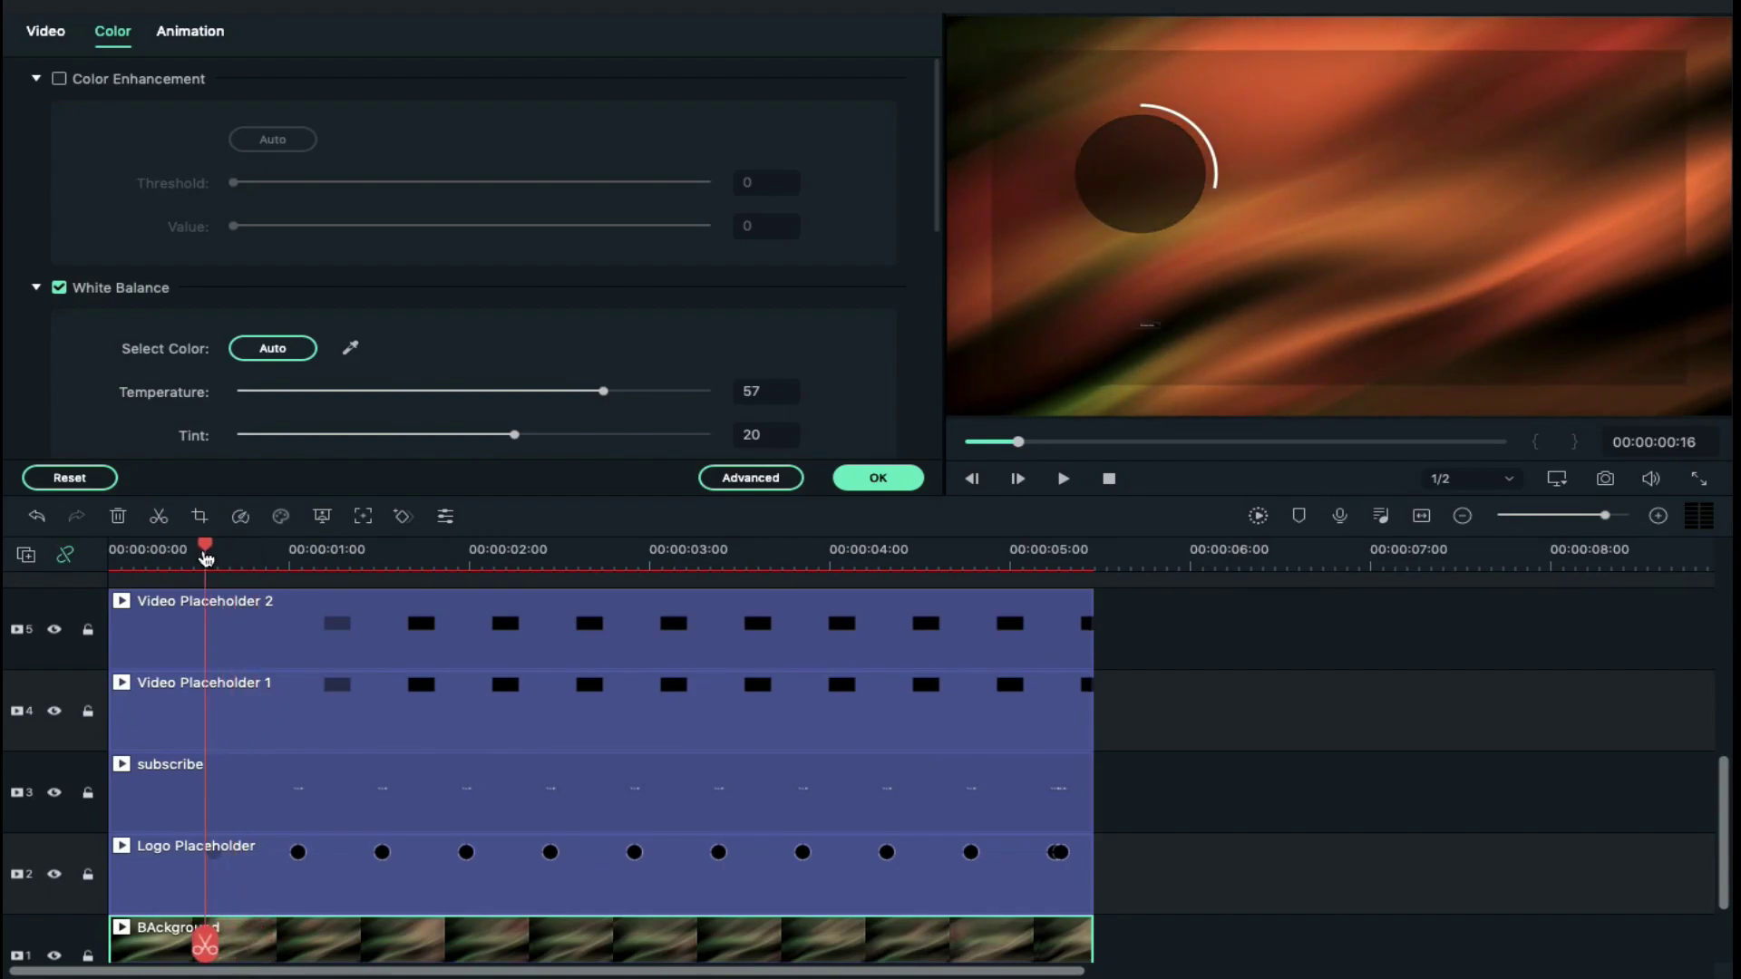
pyautogui.scroll(1, 204, 625)
# - Add a CHANNEL NAME title in Bebas Neue Bold, shrunk below the logo circle
pyautogui.click(877, 477)
pyautogui.click(265, 41)
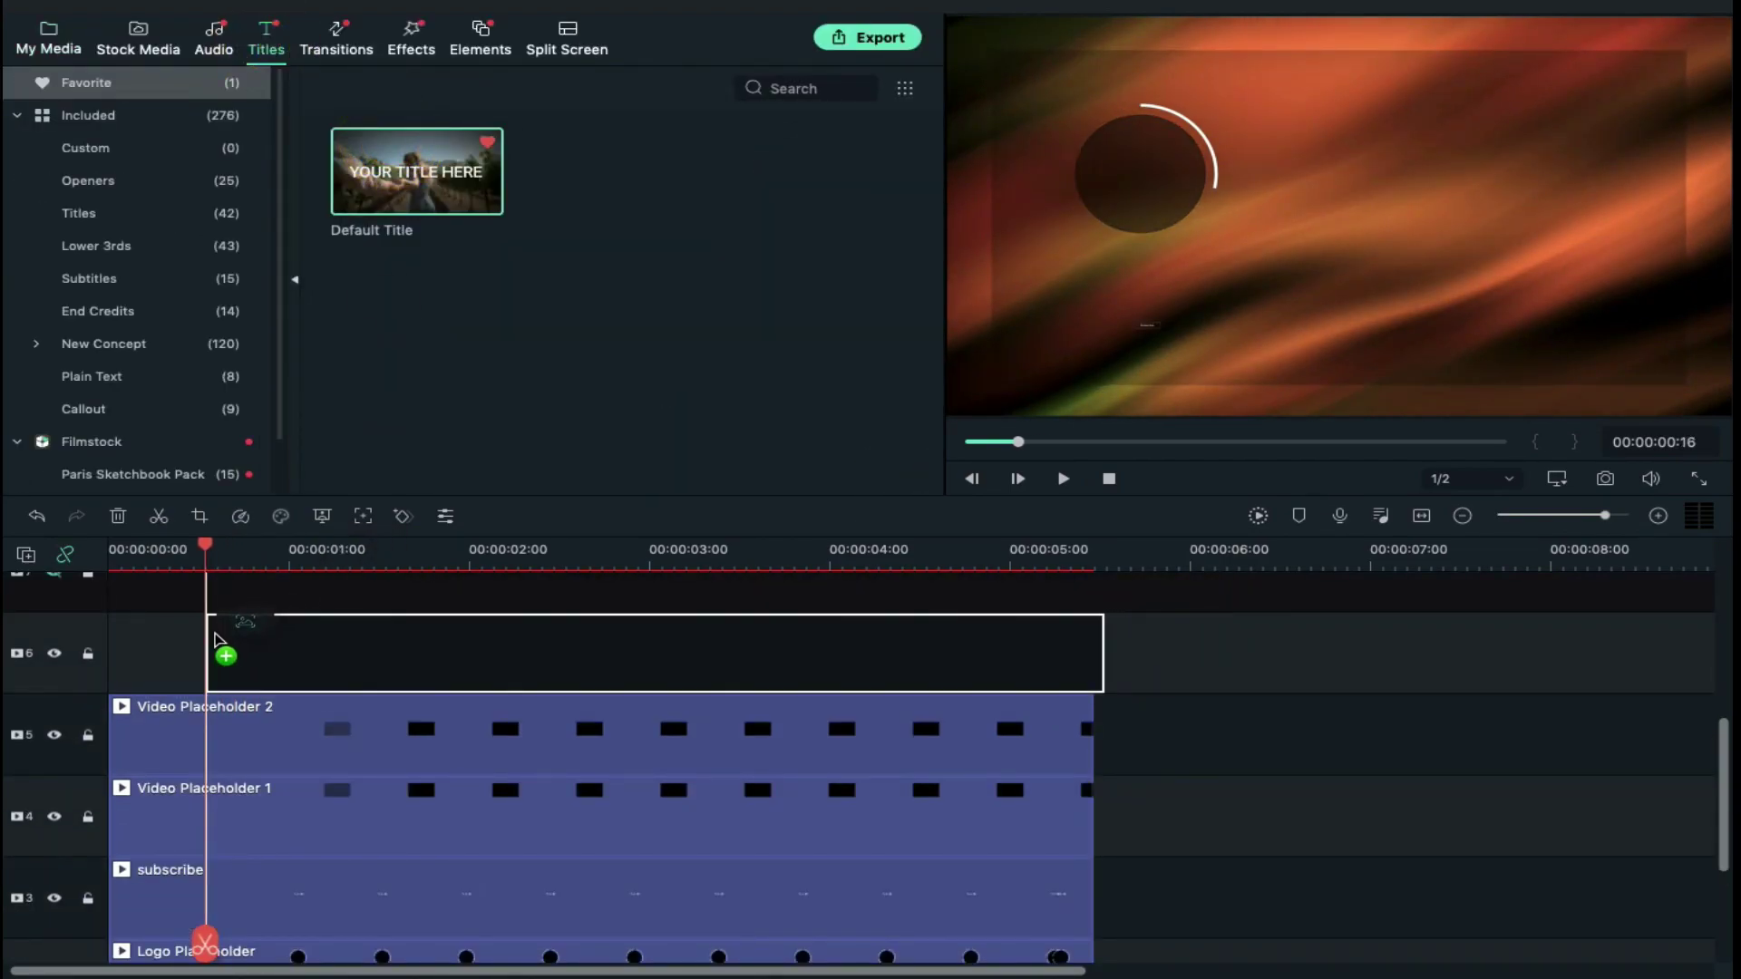
pyautogui.moveTo(391, 145); pyautogui.dragTo(221, 649)
pyautogui.doubleClick(326, 651)
pyautogui.click(564, 107)
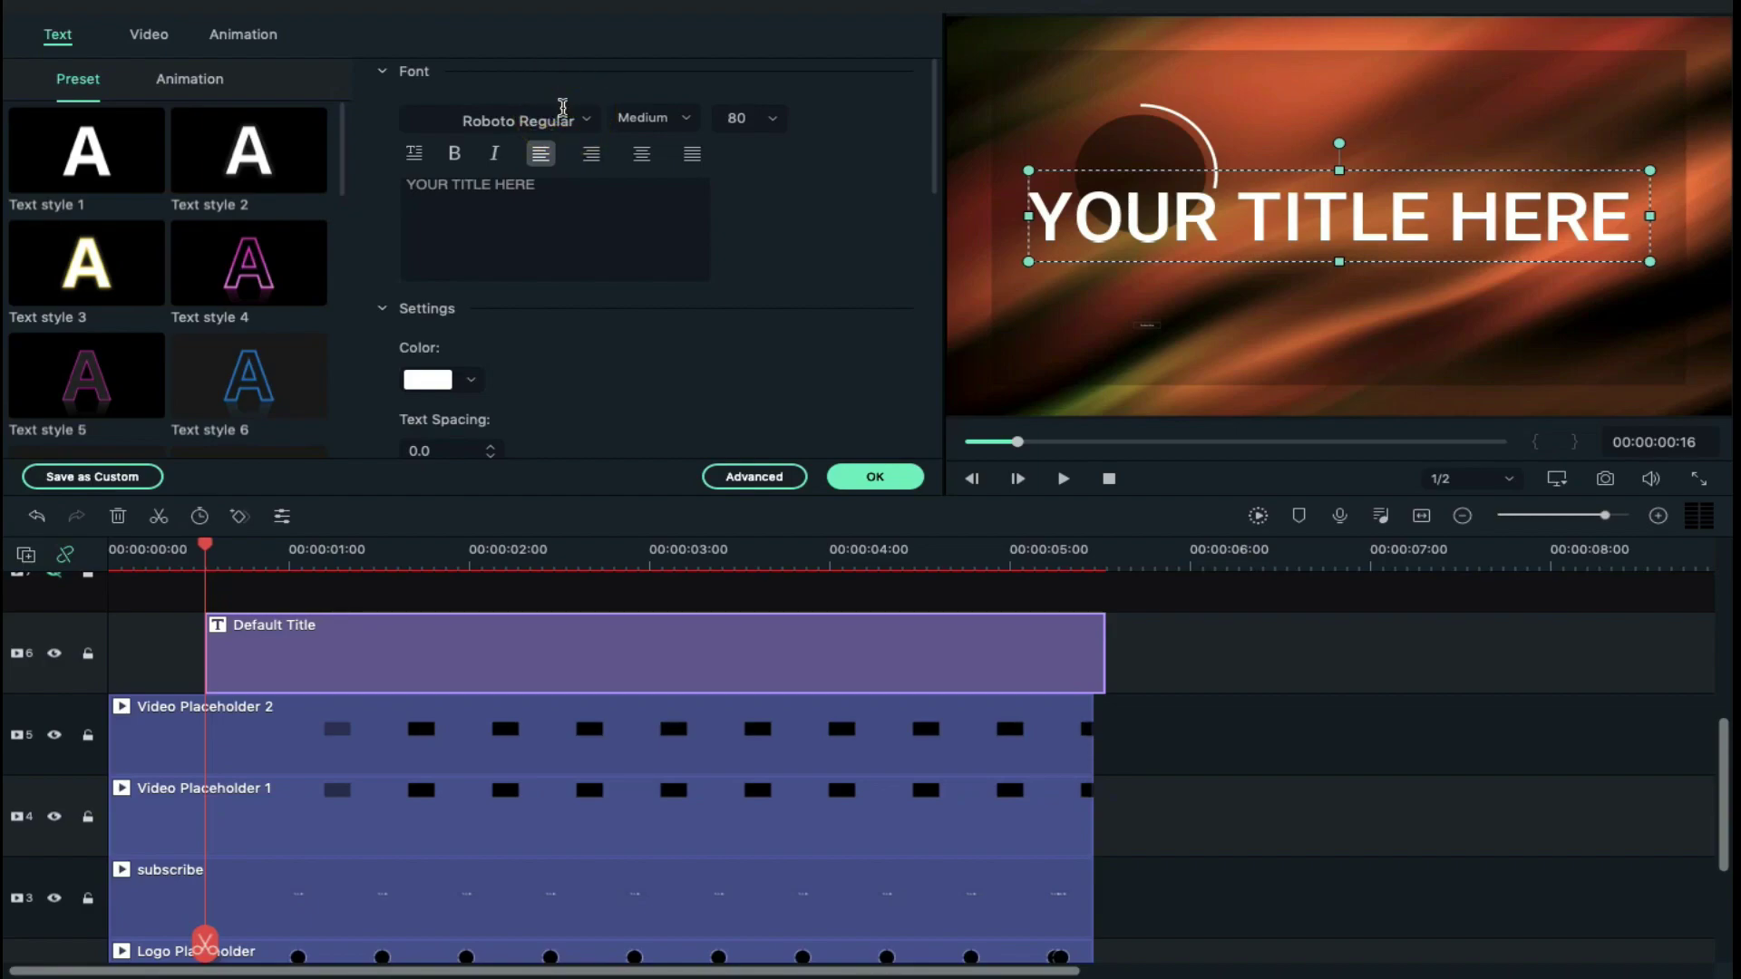
pyautogui.click(652, 118)
pyautogui.click(639, 178)
pyautogui.tripleClick(470, 183)
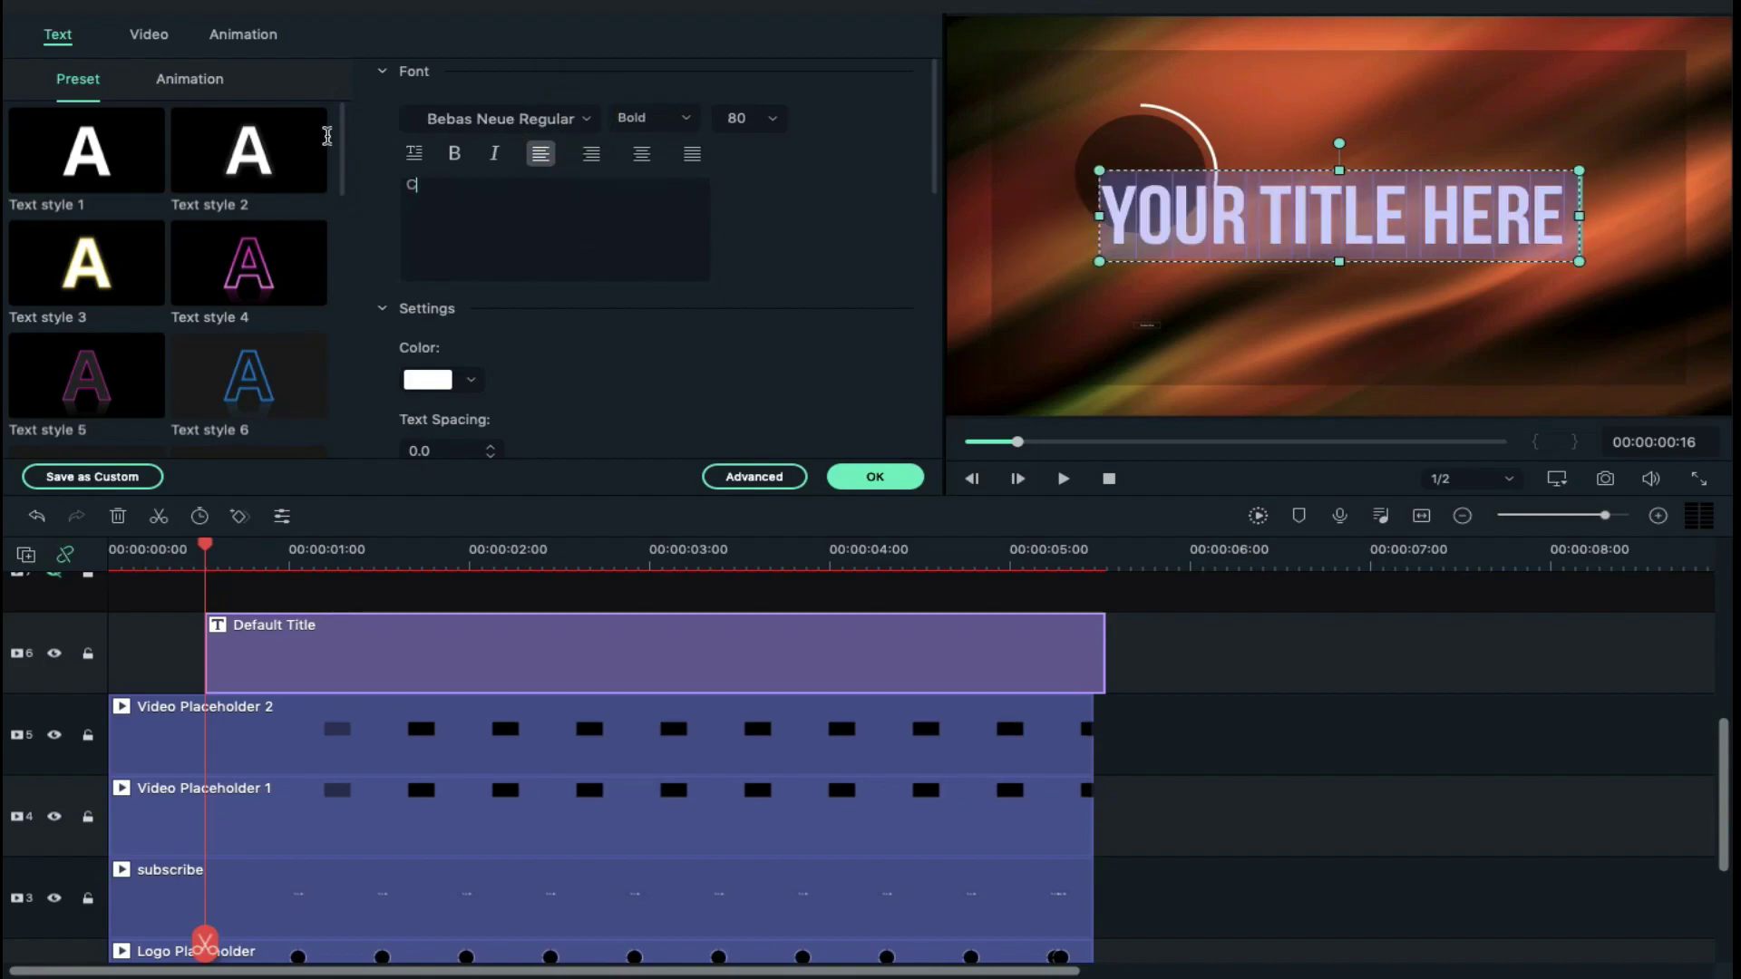
pyautogui.write('CHANNEL NAME')
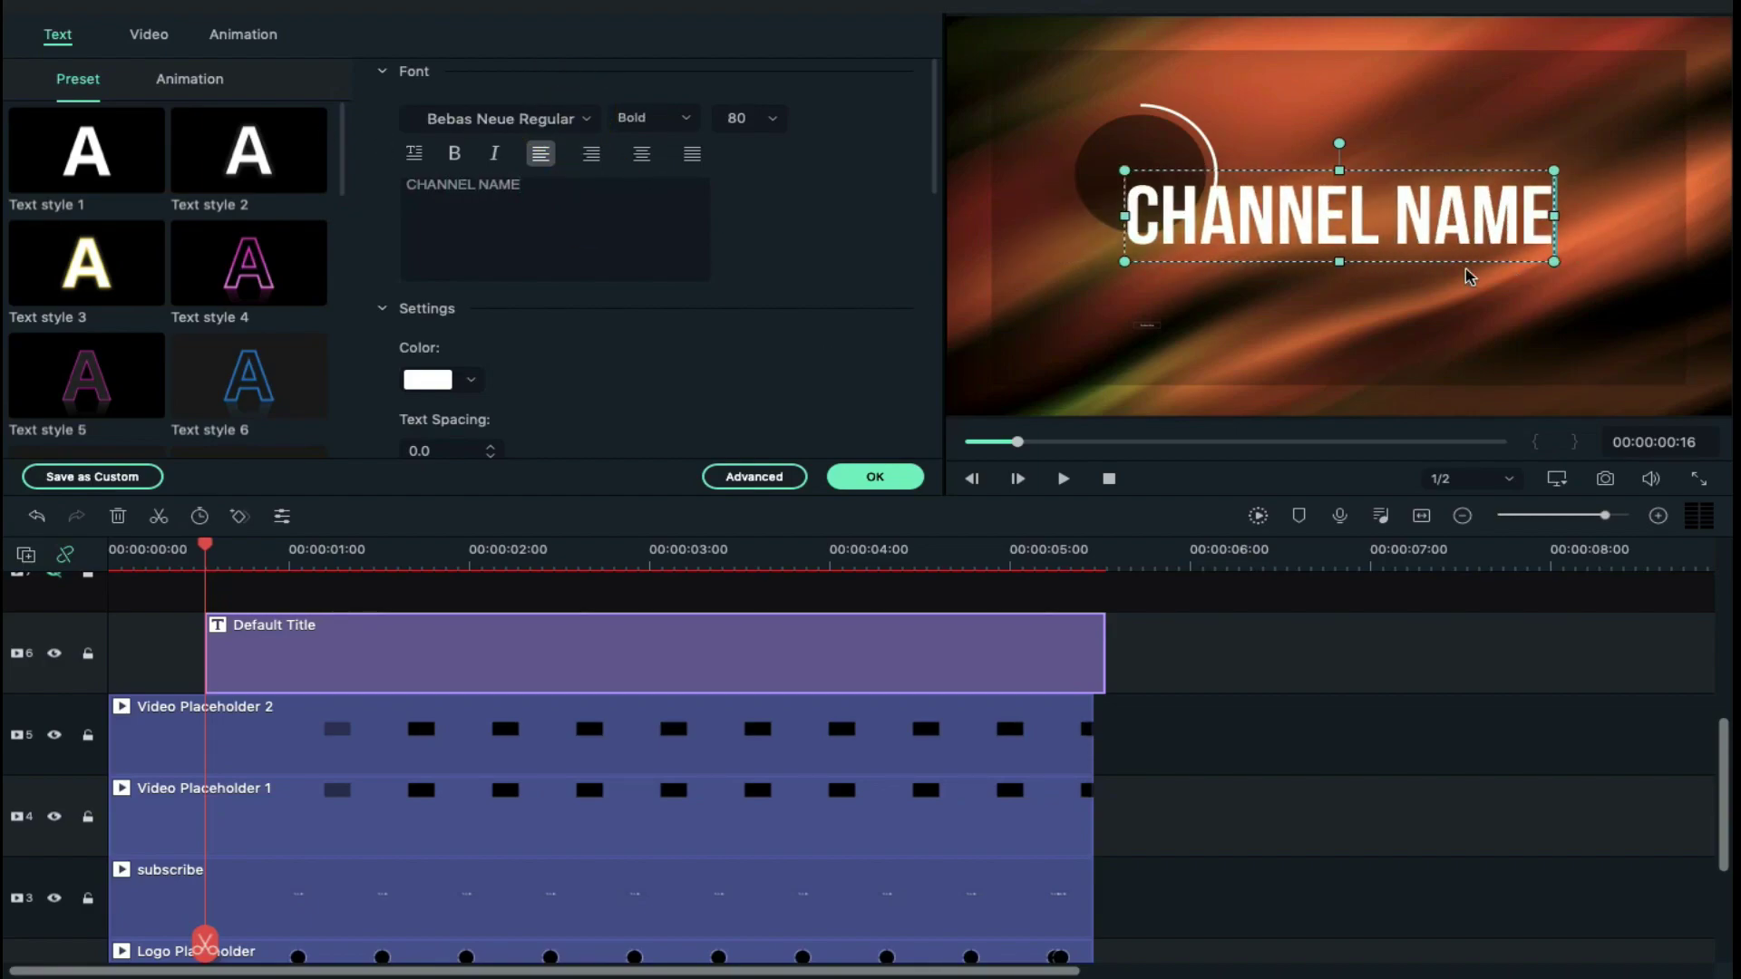
pyautogui.moveTo(1553, 260)
pyautogui.mouseDown()
pyautogui.moveTo(1340, 204)
pyautogui.moveTo(1183, 269)
pyautogui.moveTo(1216, 270)
pyautogui.mouseUp()
# - Keyframe CHANNEL NAME's slide-in, then add another Default Title on a new track
pyautogui.click(264, 37)
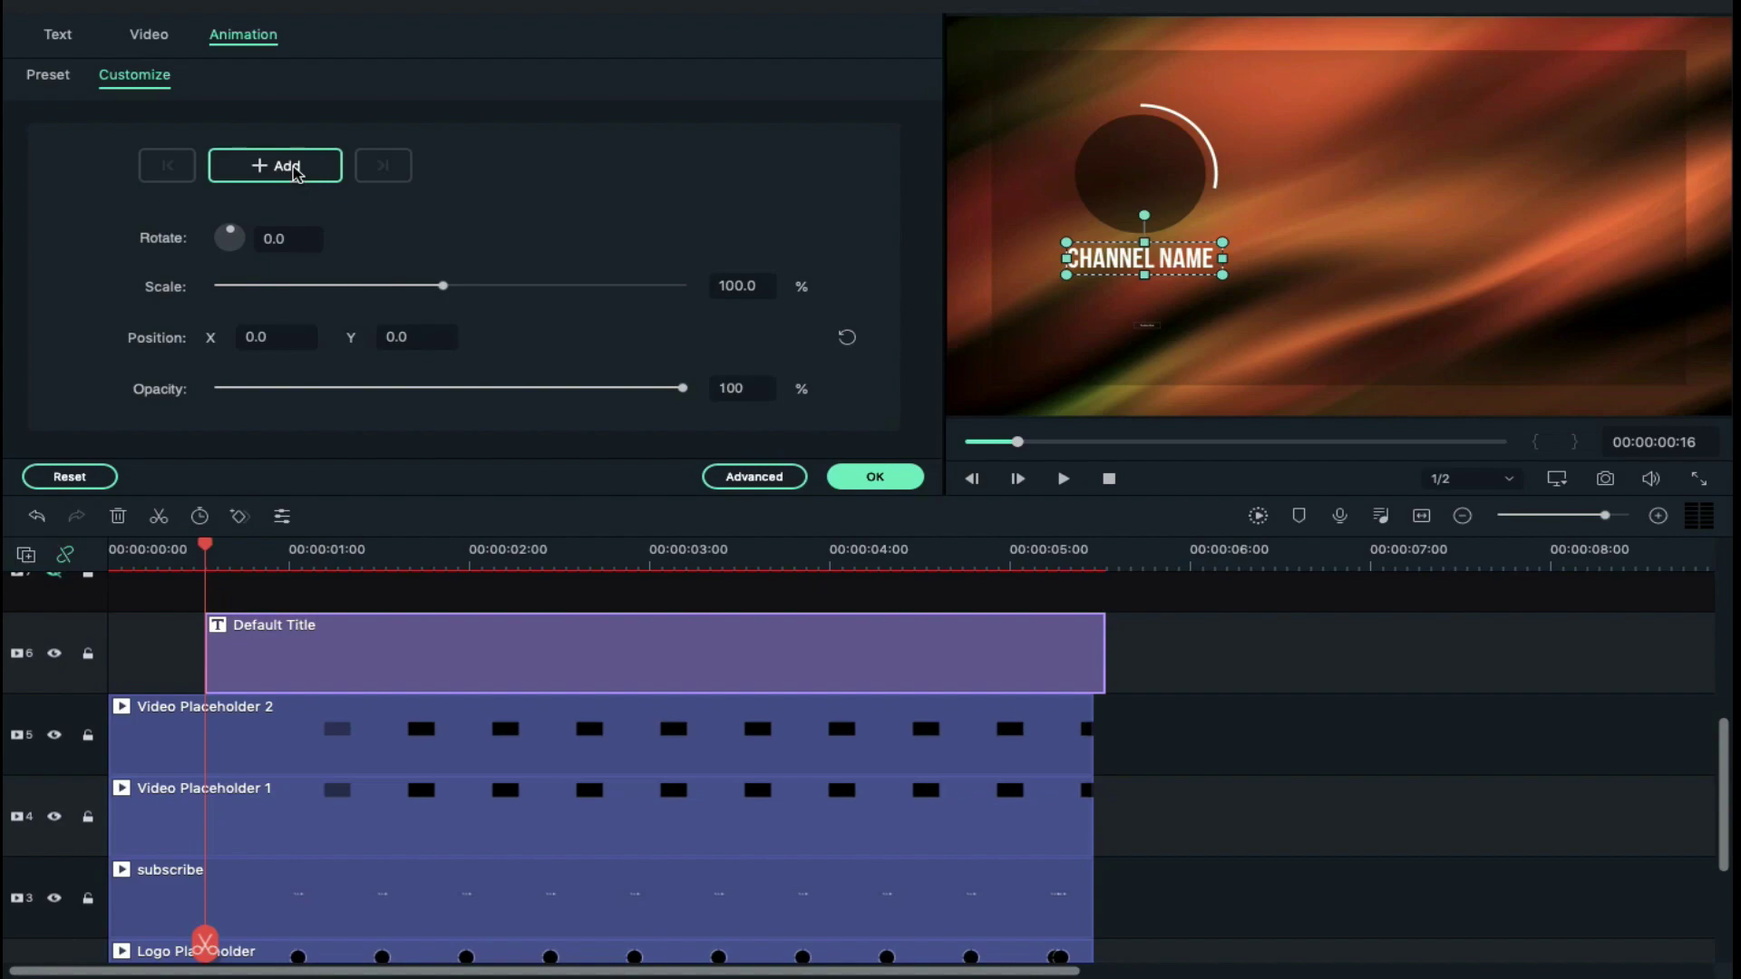
pyautogui.click(243, 548)
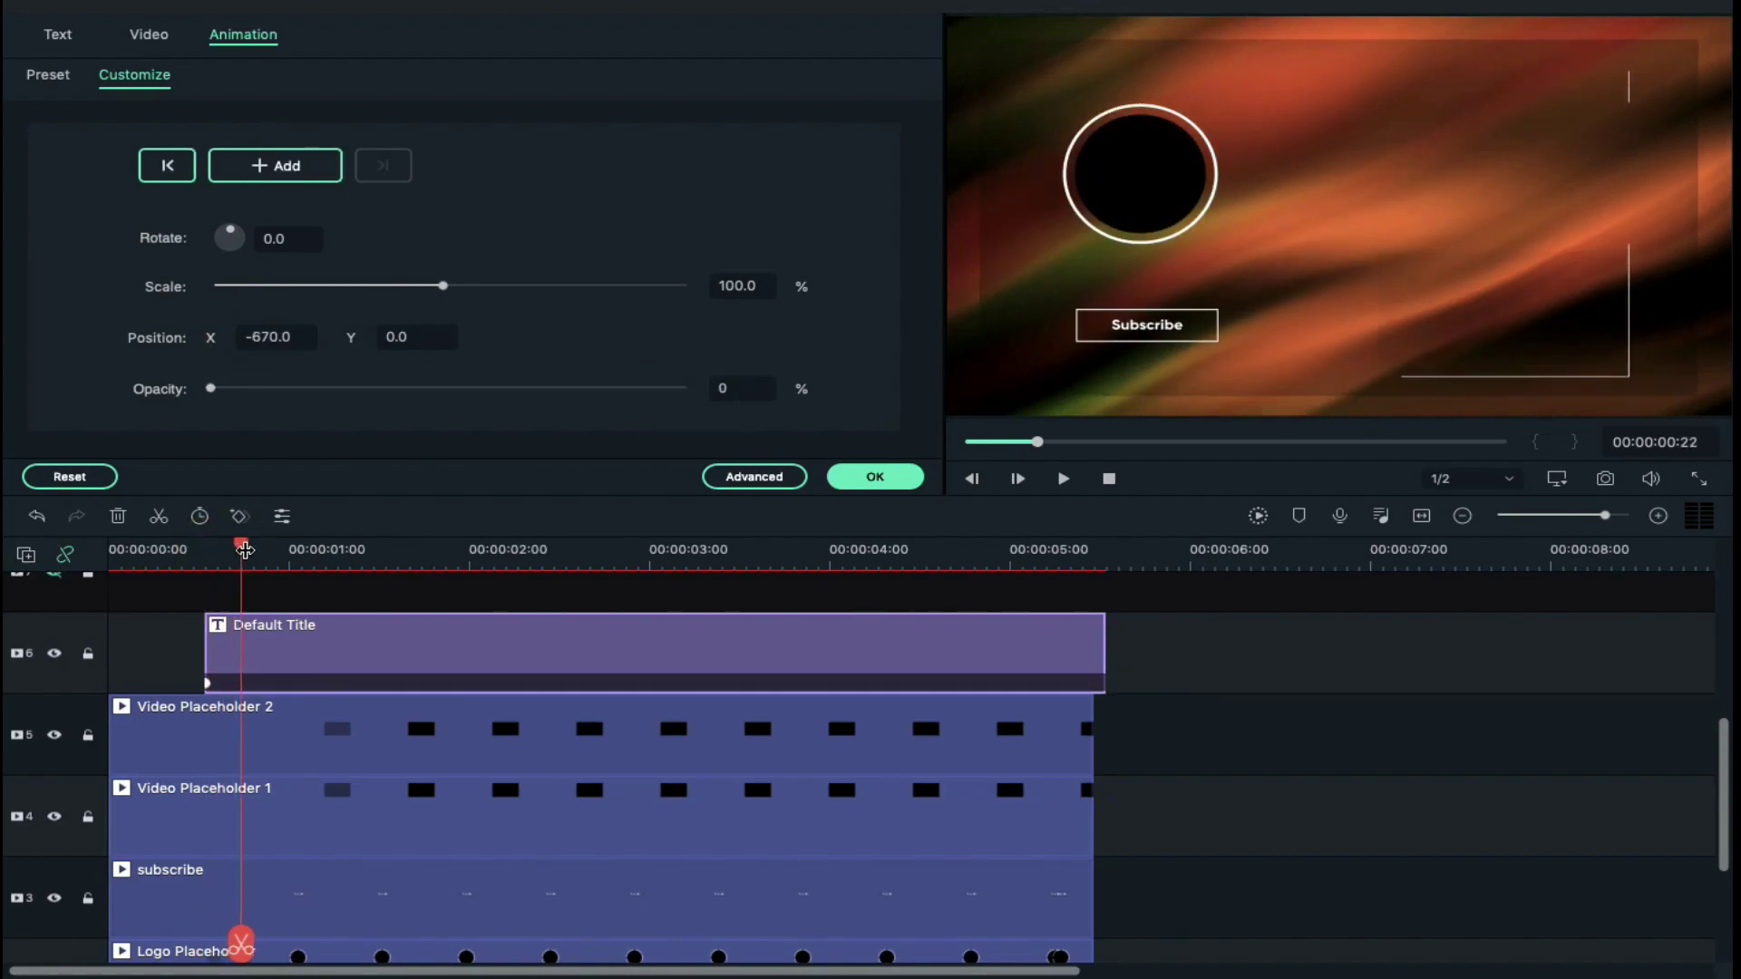
pyautogui.click(1128, 245)
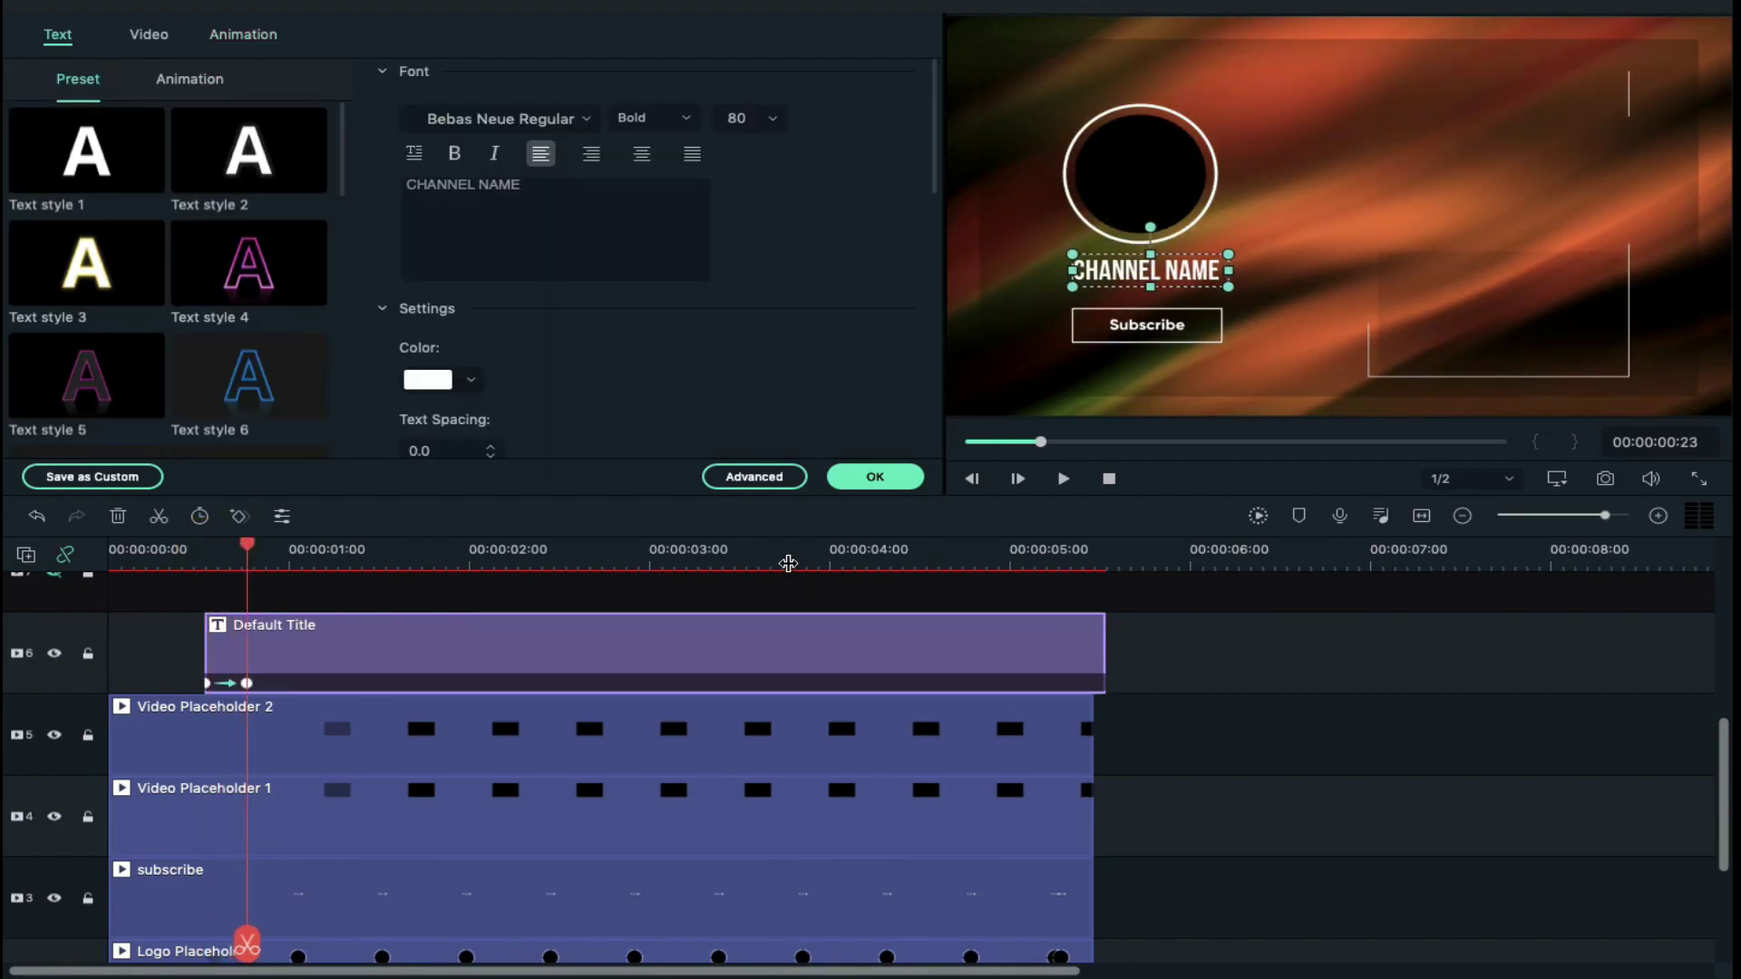
pyautogui.click(874, 477)
pyautogui.moveTo(416, 178); pyautogui.dragTo(789, 649)
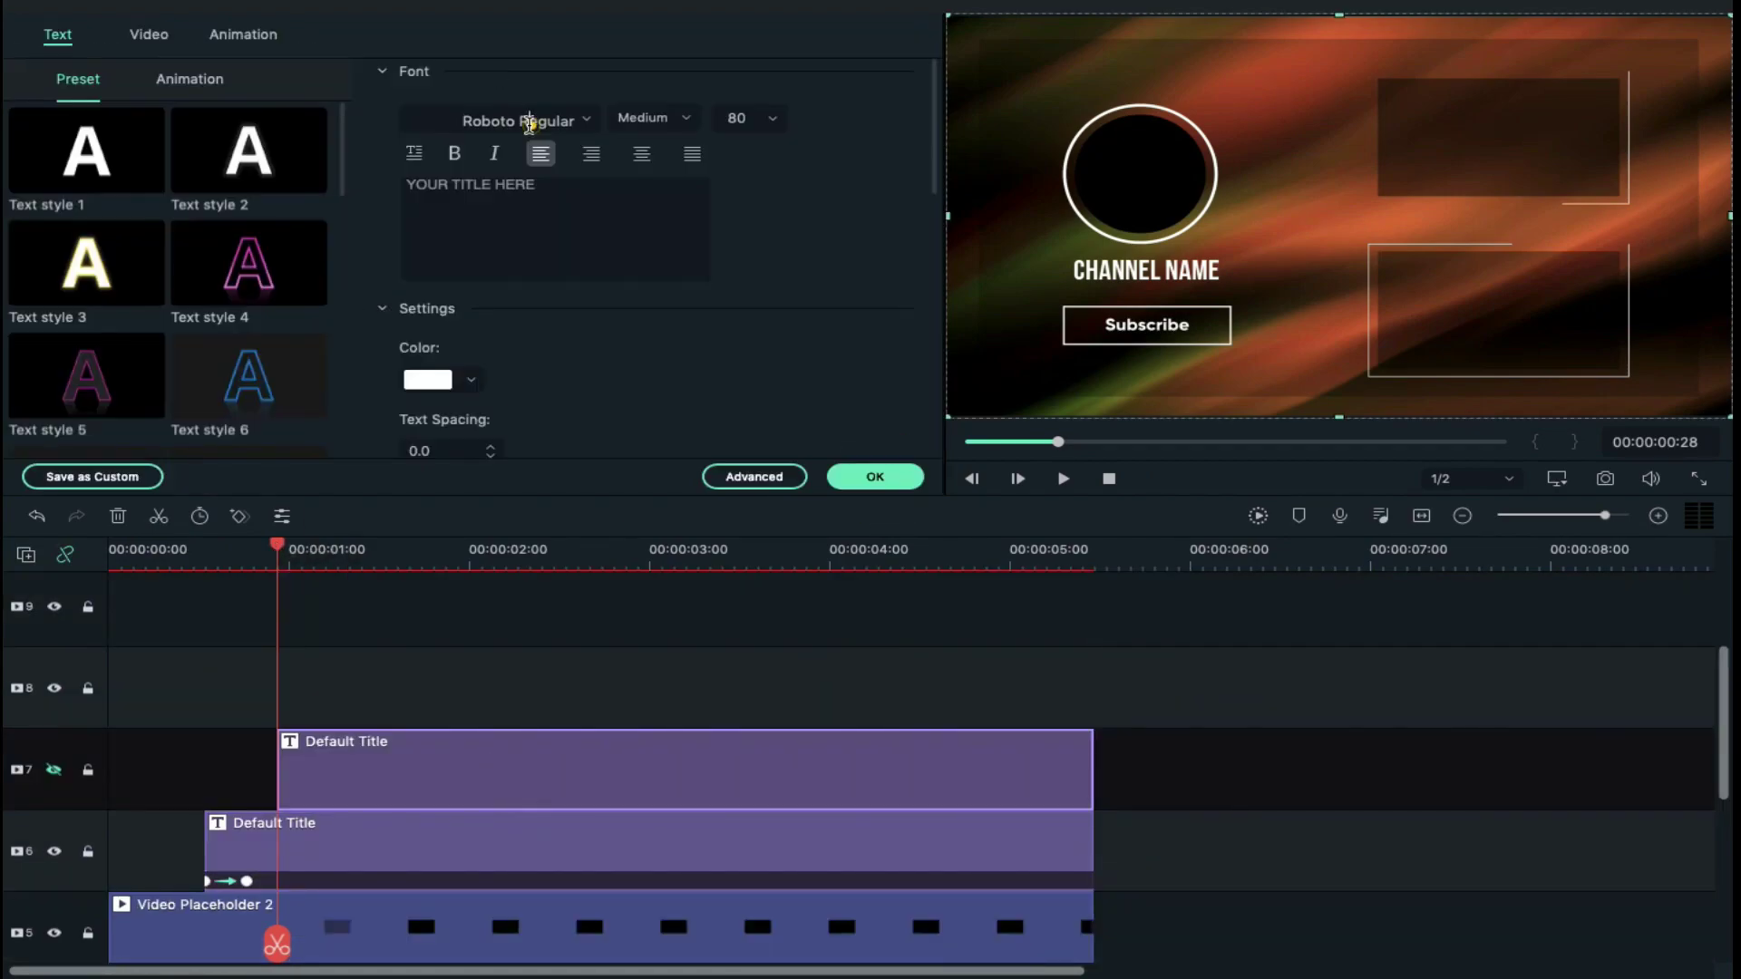
pyautogui.write('NEXT VIDEO')
pyautogui.click(875, 476)
pyautogui.moveTo(412, 175); pyautogui.dragTo(335, 668)
pyautogui.write('MUST WATCH')
pyautogui.scroll(-2, 167, 591)
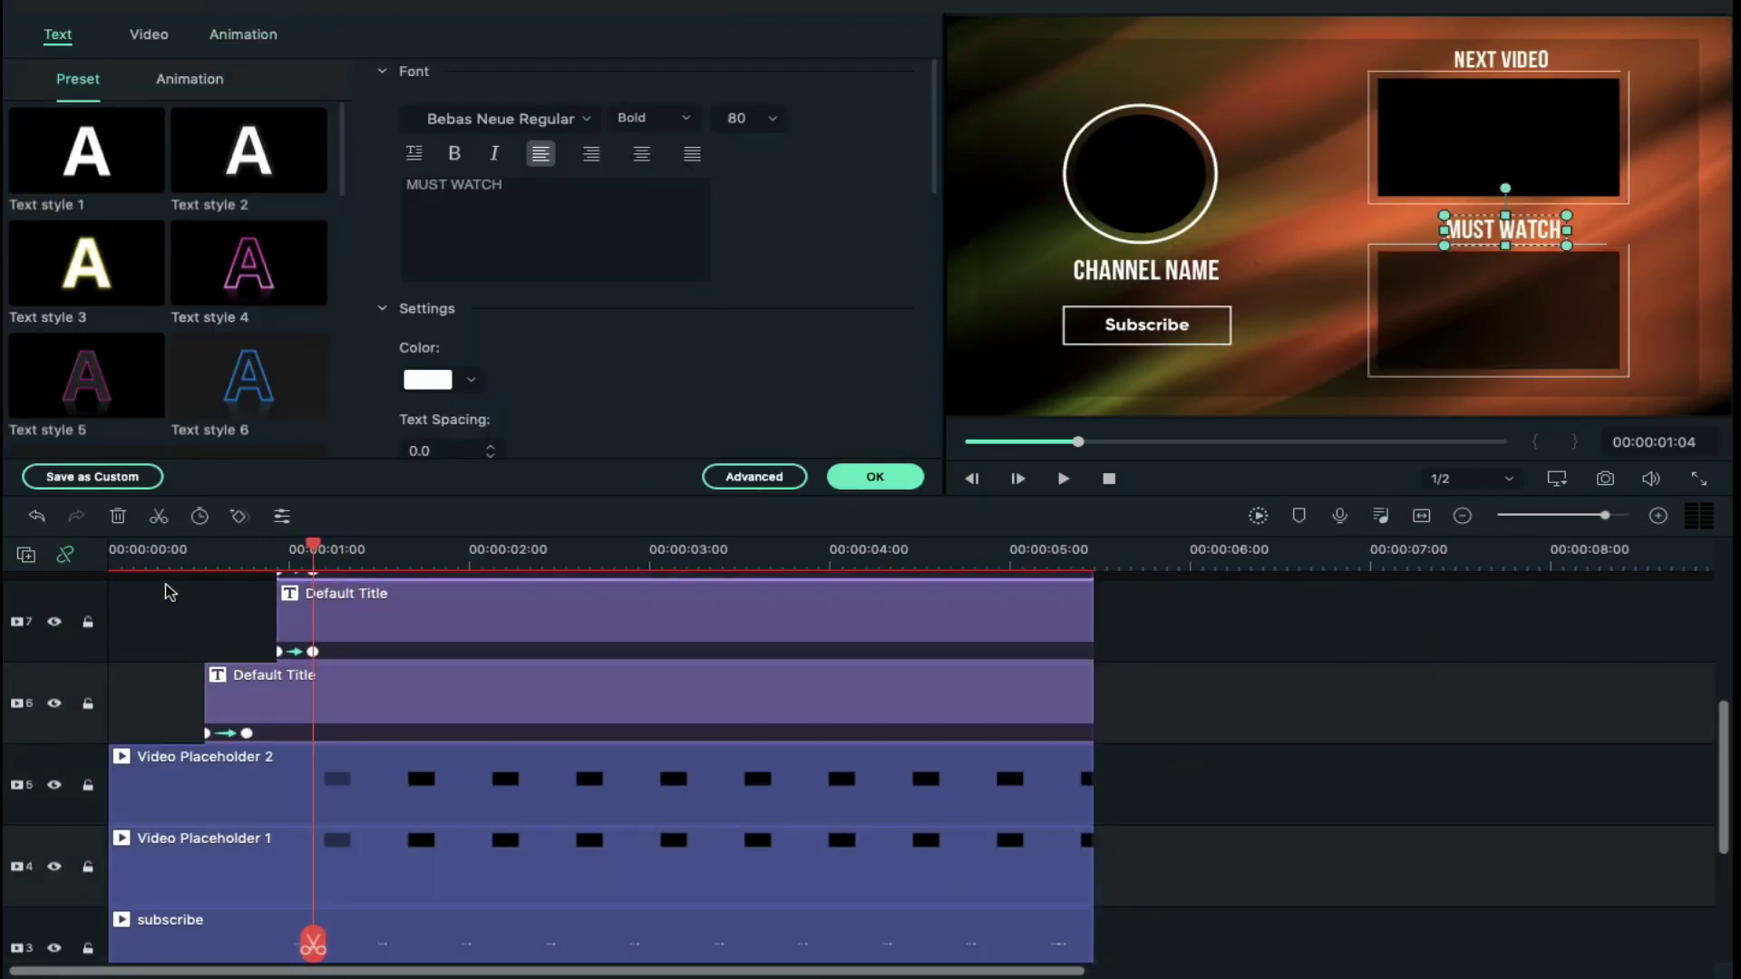
pyautogui.click(114, 545)
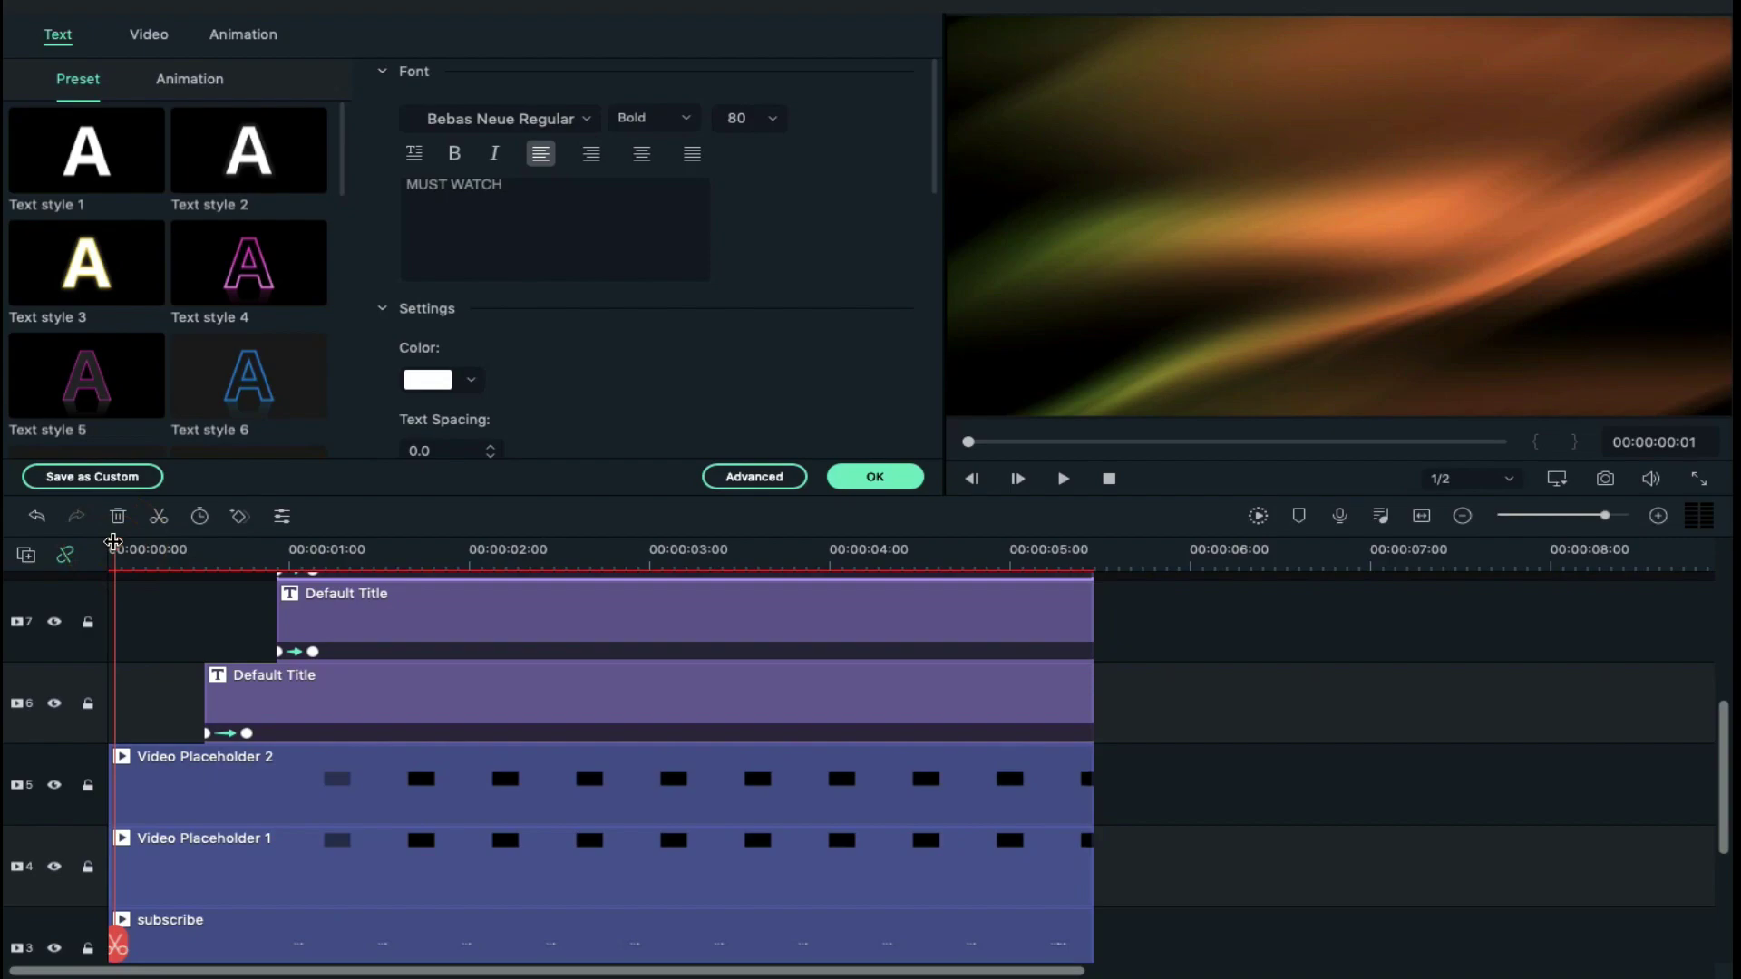
pyautogui.press('space')
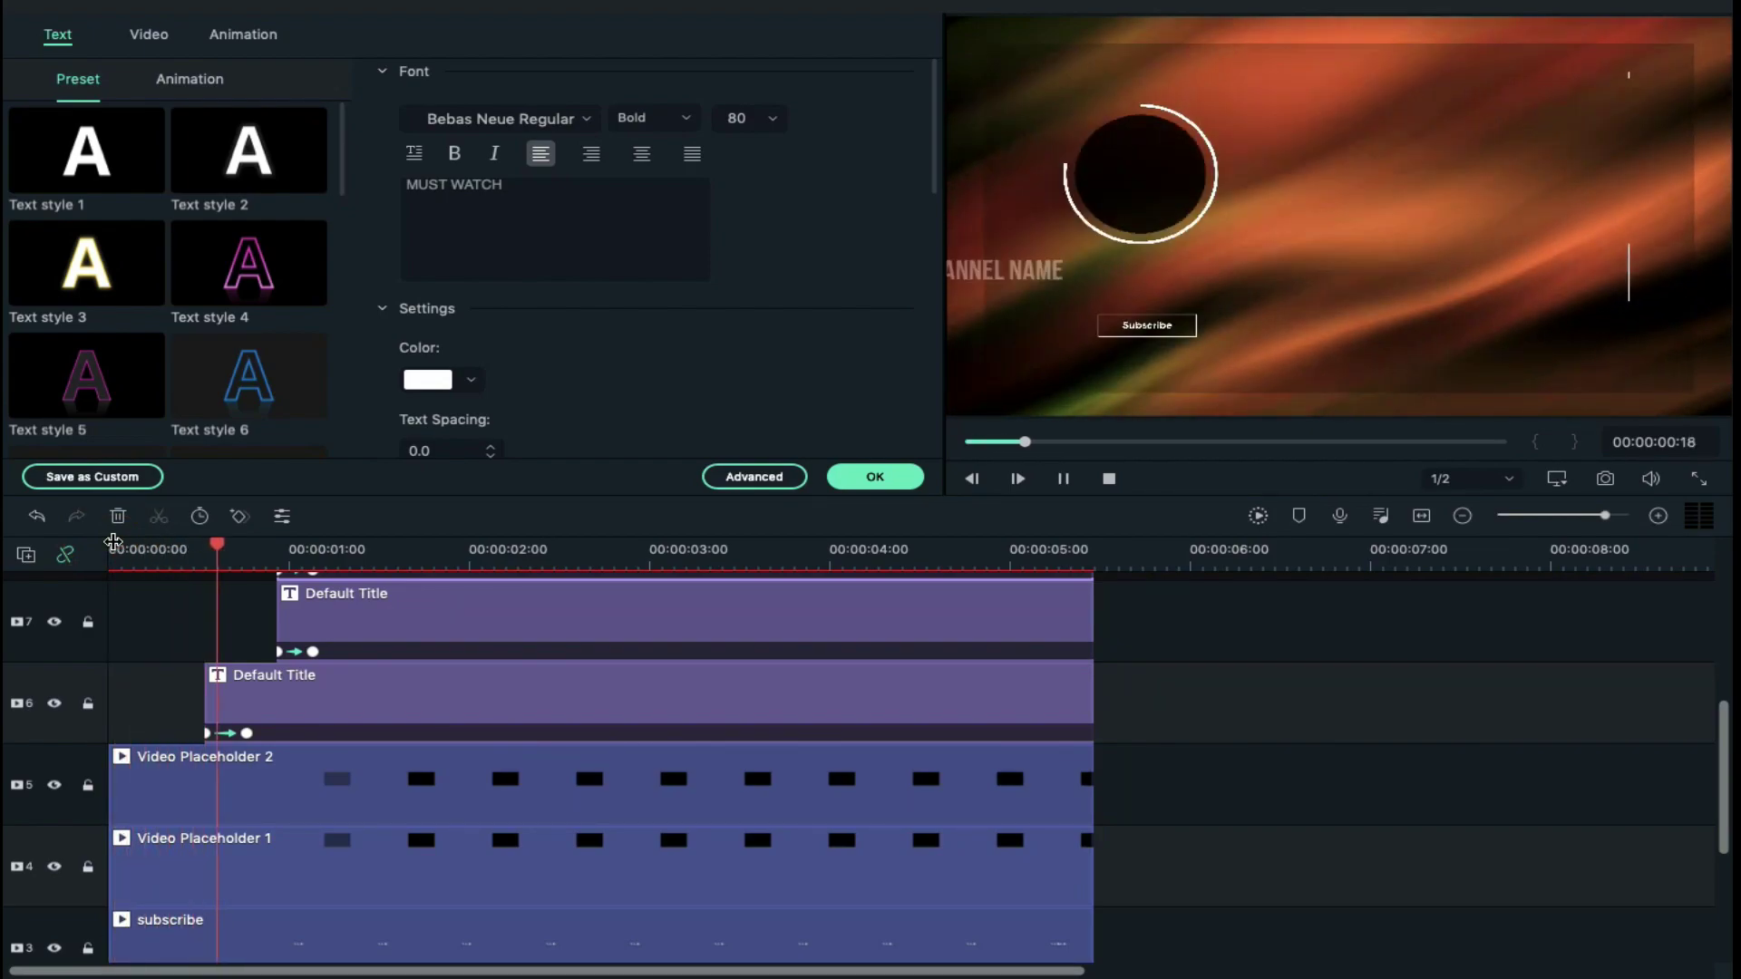